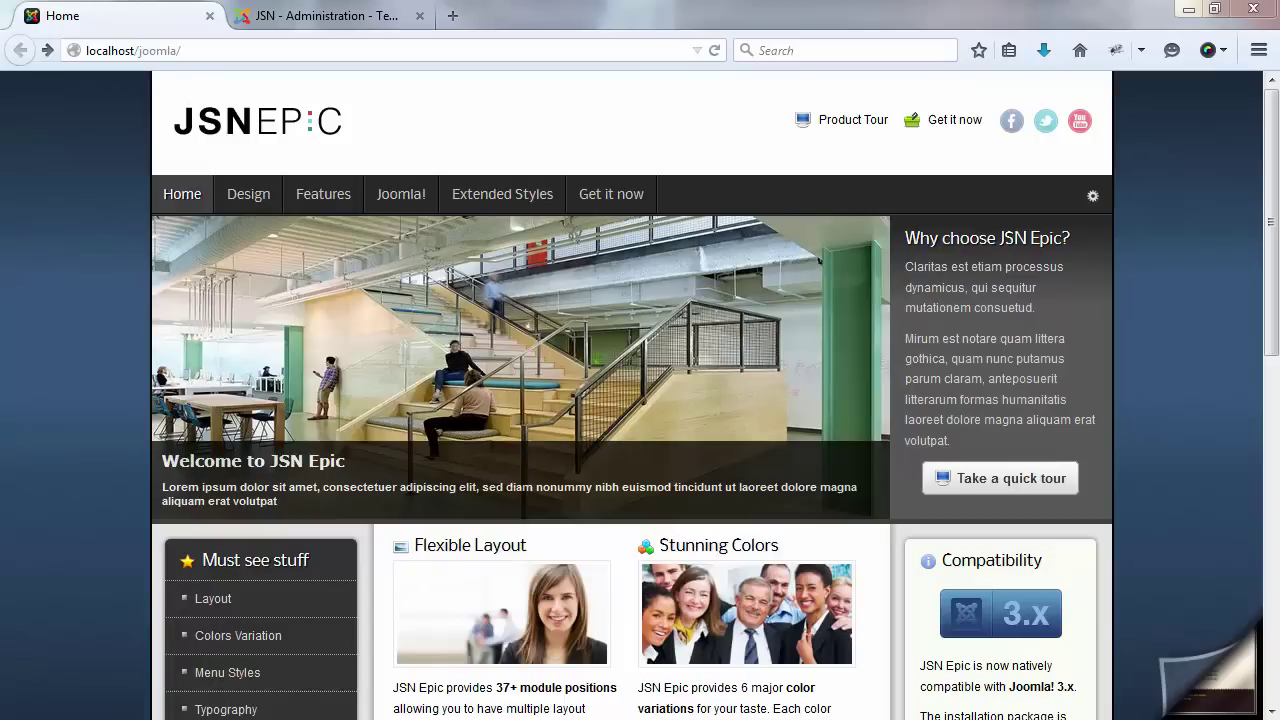
# - Switch to the file explorer and reveal the full path of the template's images folder containing logo.png
pyautogui.hotkey('alt', 'Tab')
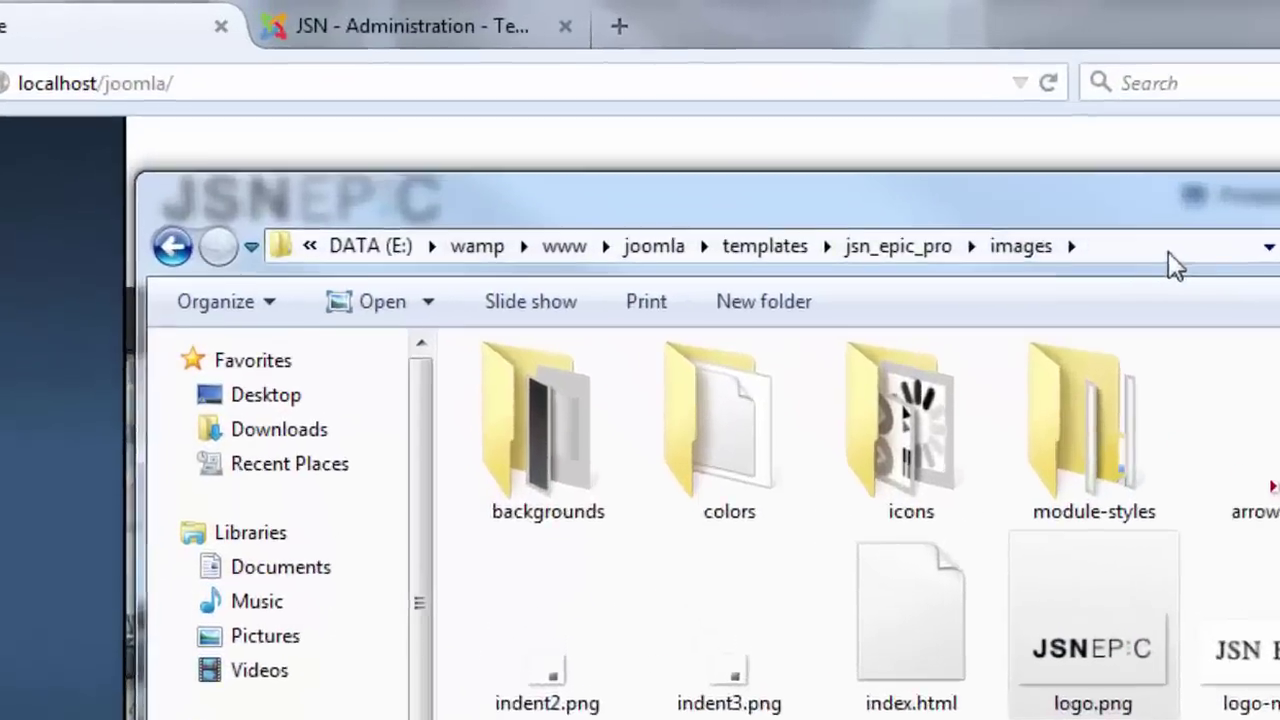
pyautogui.click(780, 150)
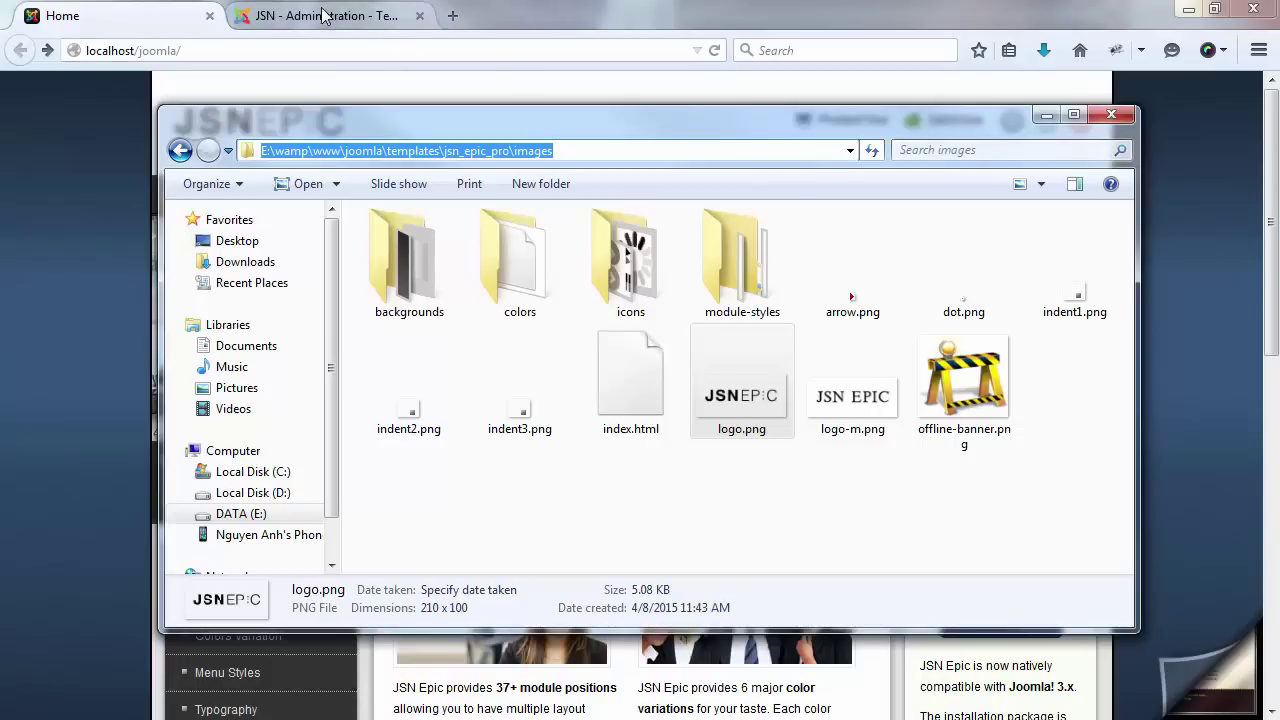
# - In the template style's logo settings, upload joomlashine.png from jsn-templates and choose it as the logo file
pyautogui.click(360, 22)
pyautogui.click(212, 303)
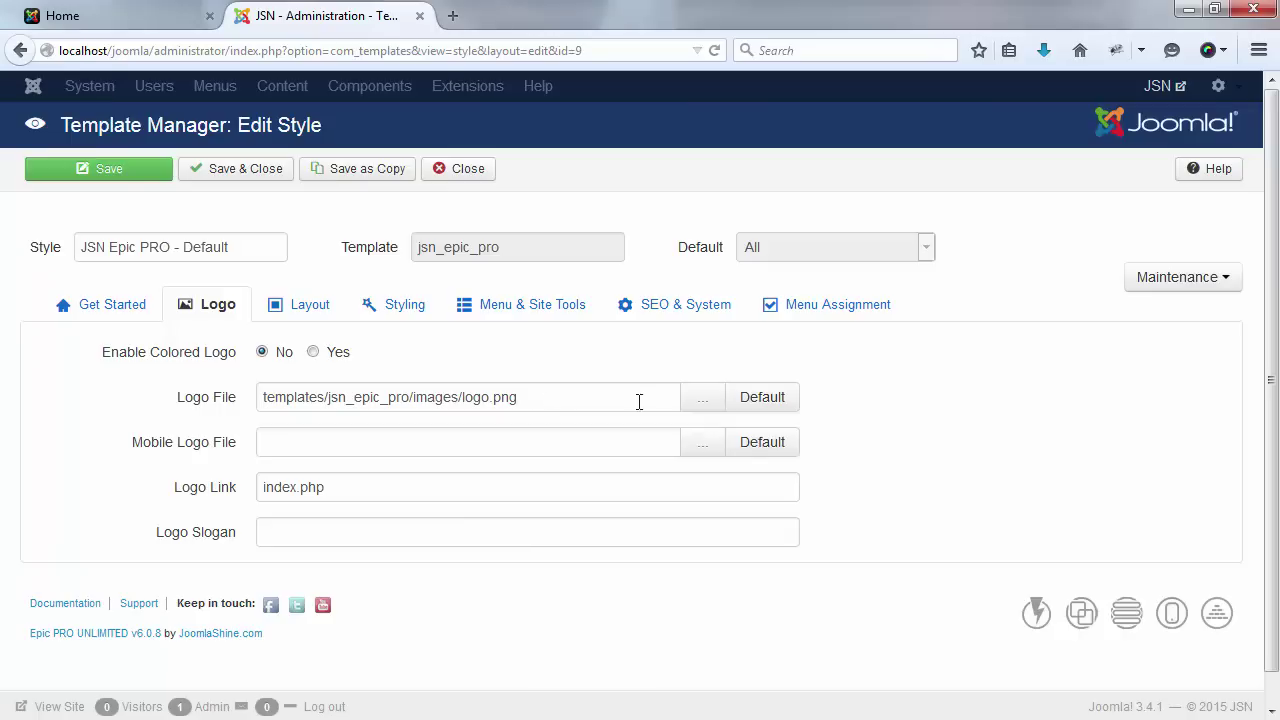
pyautogui.click(700, 399)
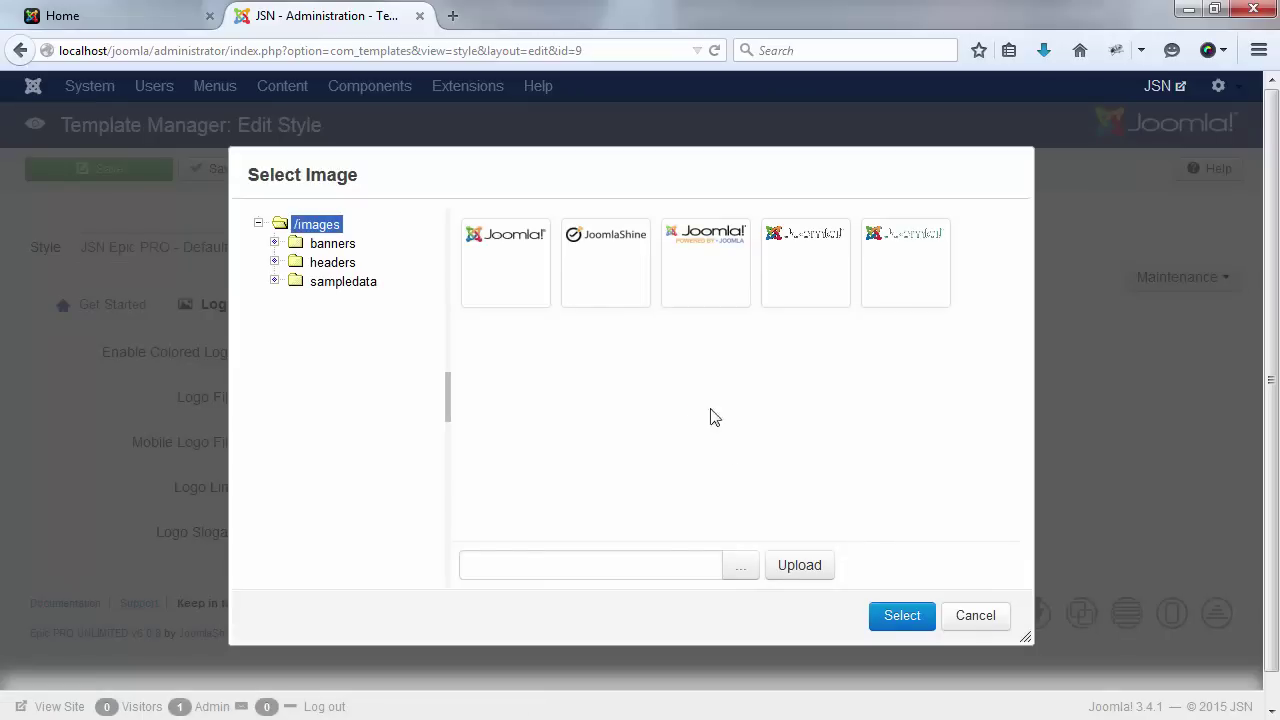
pyautogui.click(738, 567)
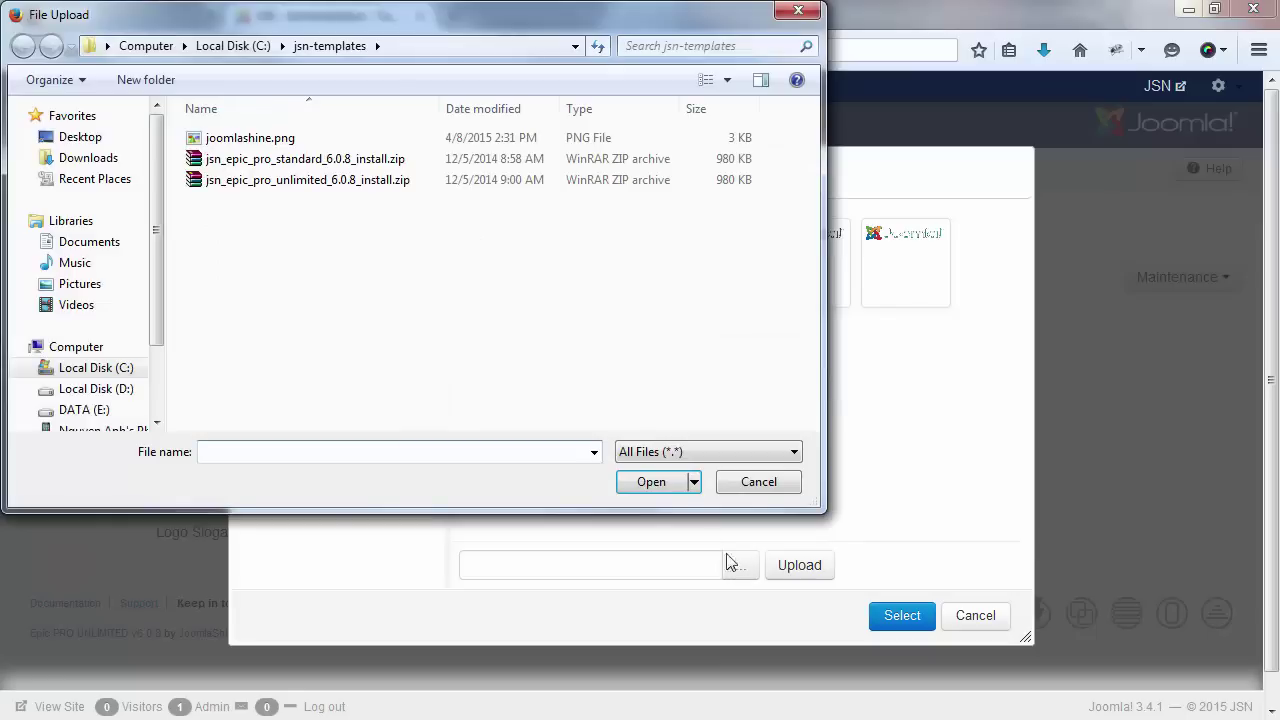
pyautogui.click(240, 138)
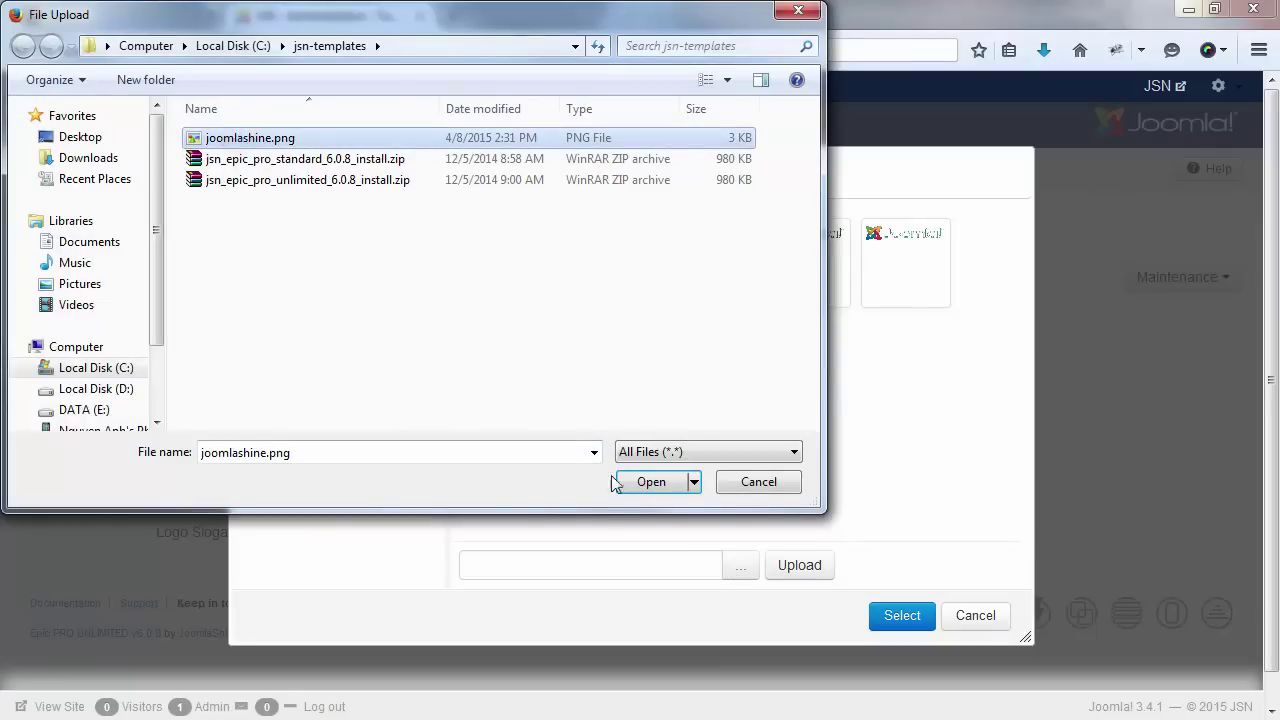
pyautogui.click(651, 482)
pyautogui.click(797, 566)
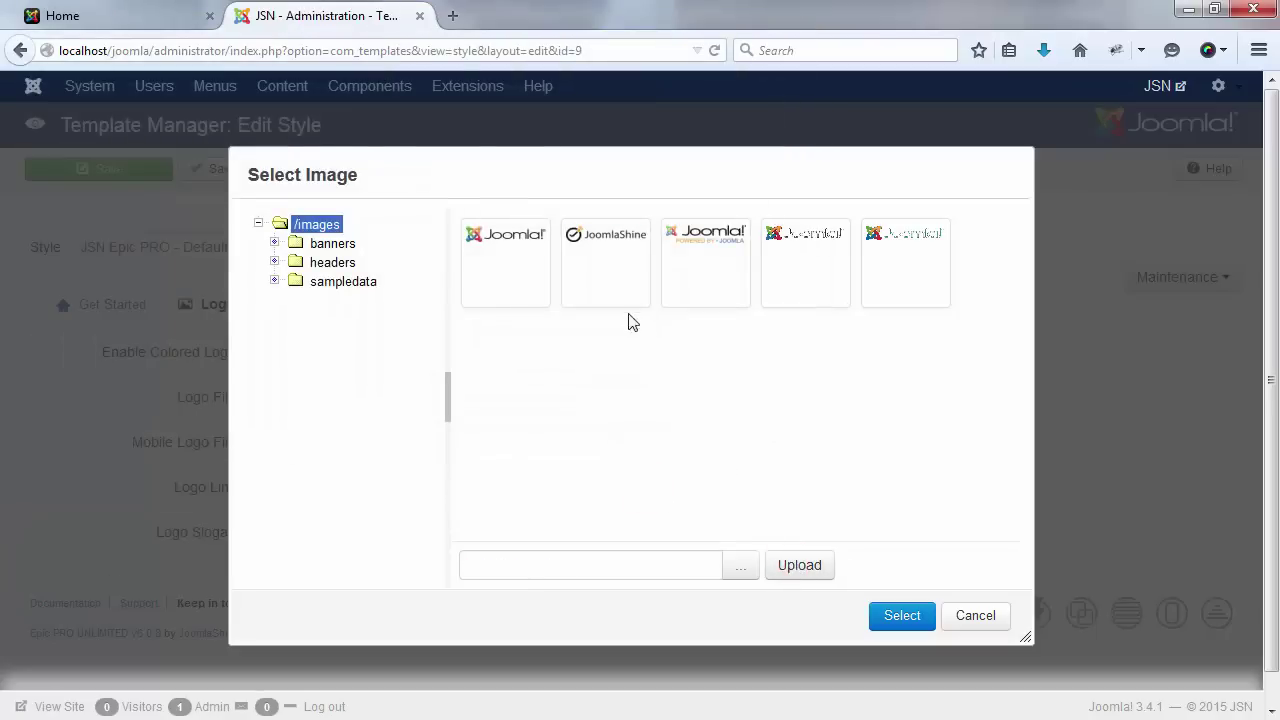
pyautogui.click(608, 278)
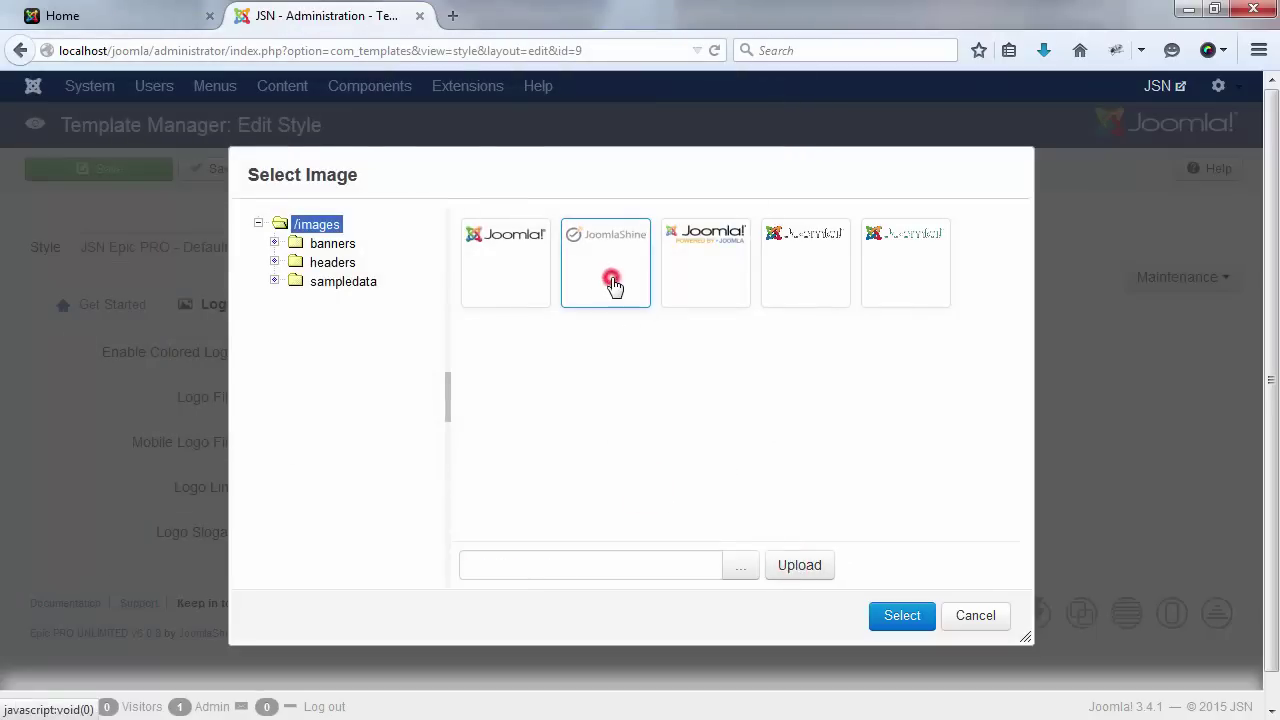
pyautogui.click(899, 617)
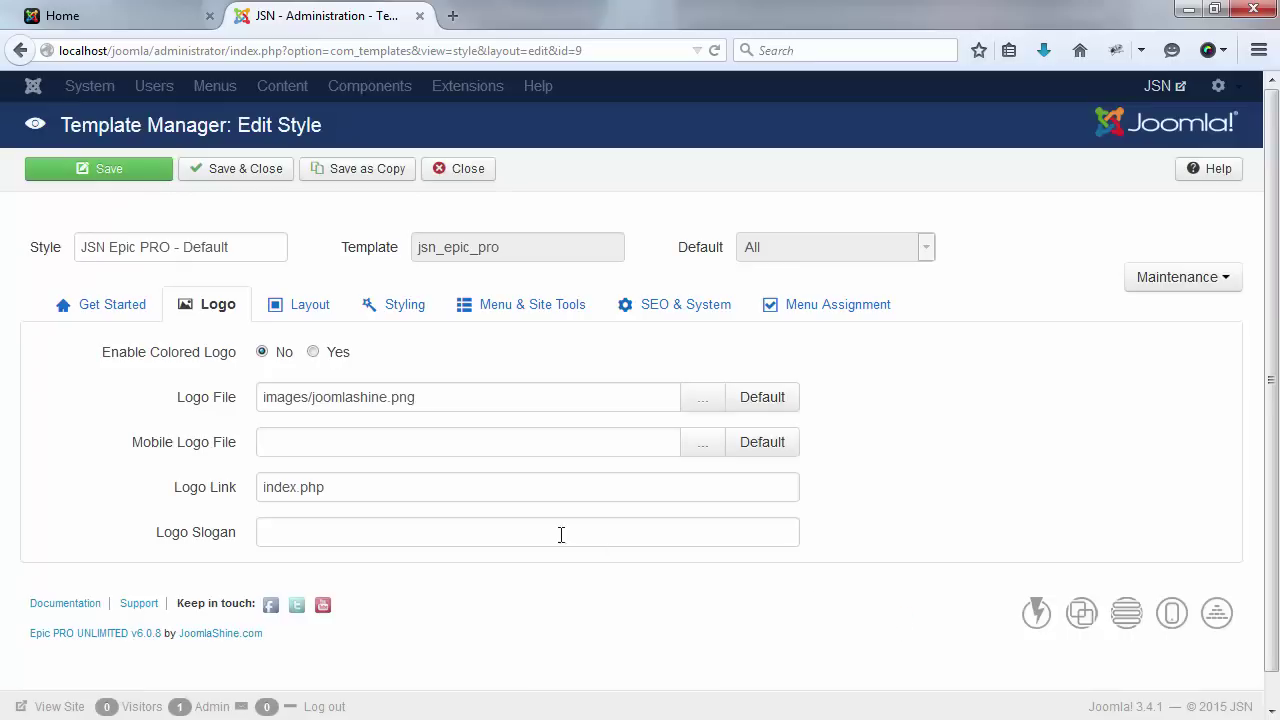
pyautogui.click(381, 488)
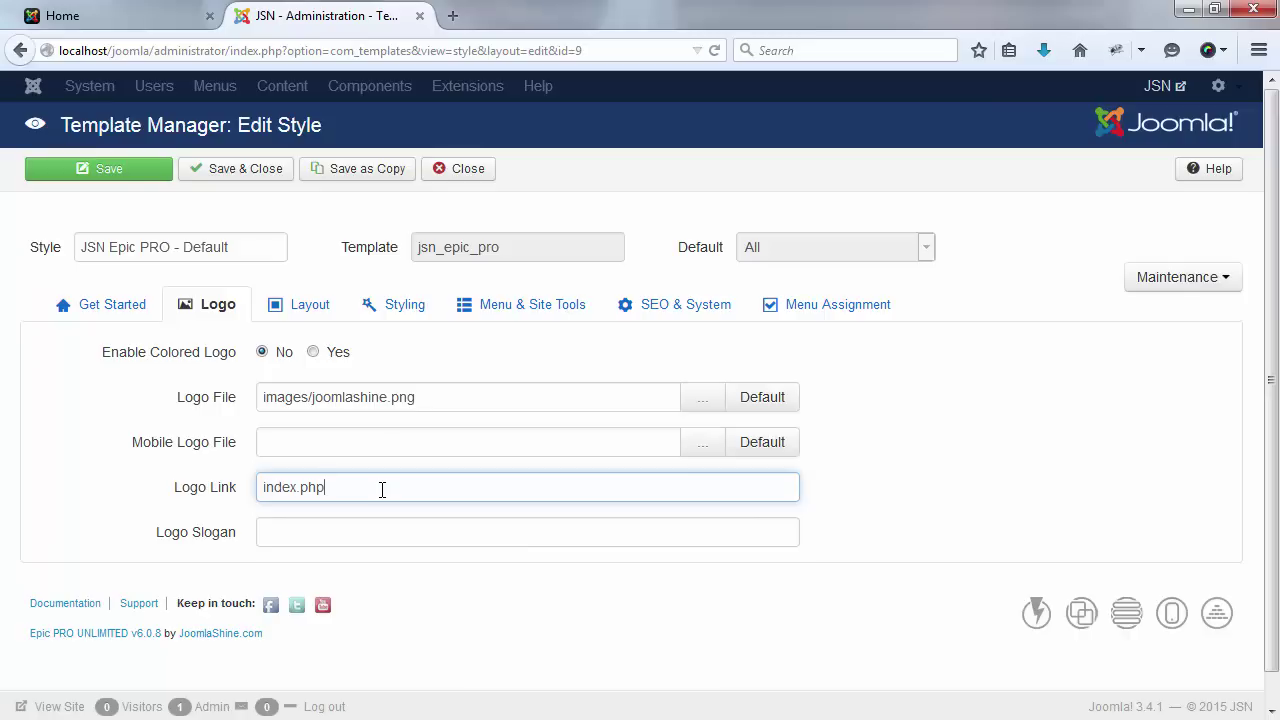
pyautogui.click(382, 489)
pyautogui.hotkey('ctrl', 'a')
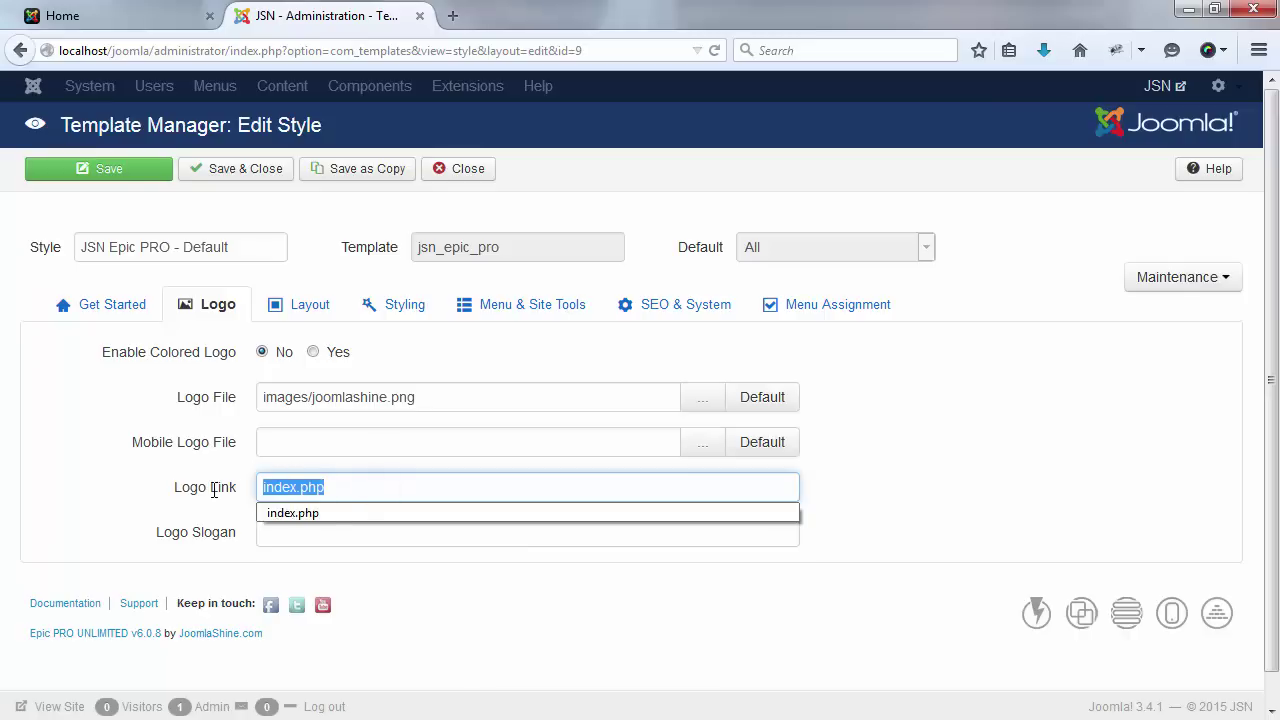
pyautogui.write('ht')
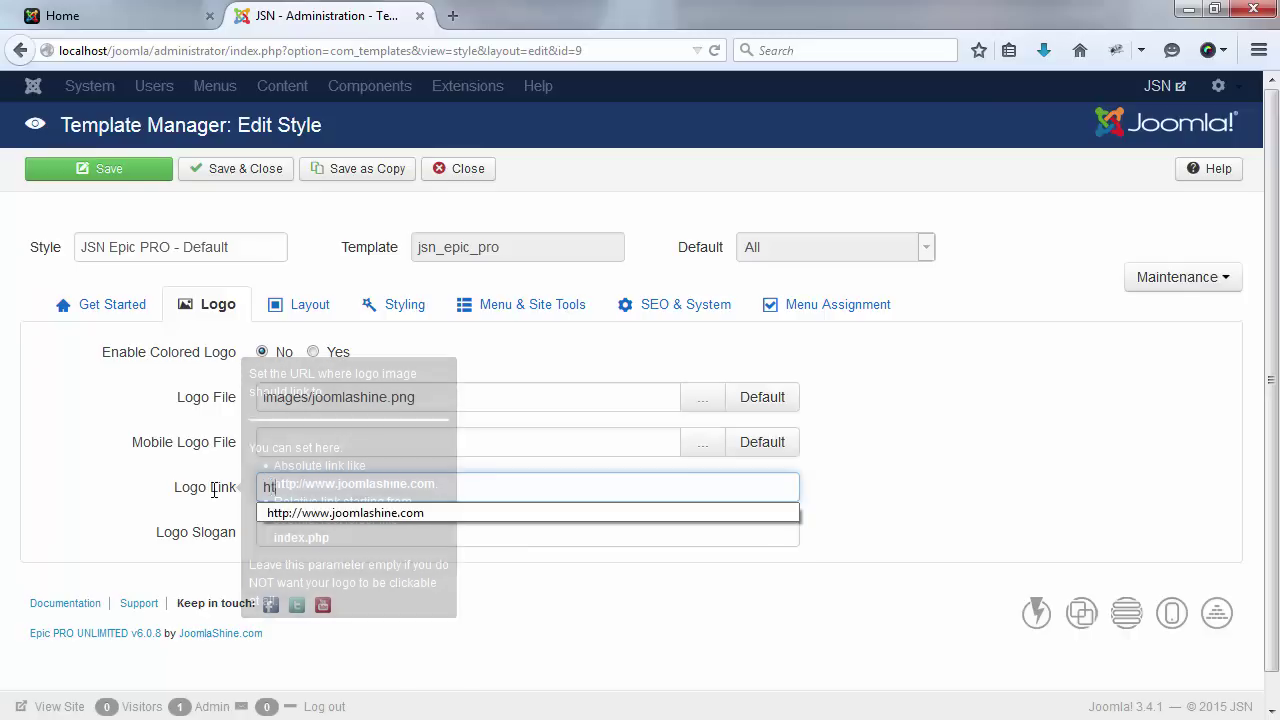
pyautogui.click(512, 512)
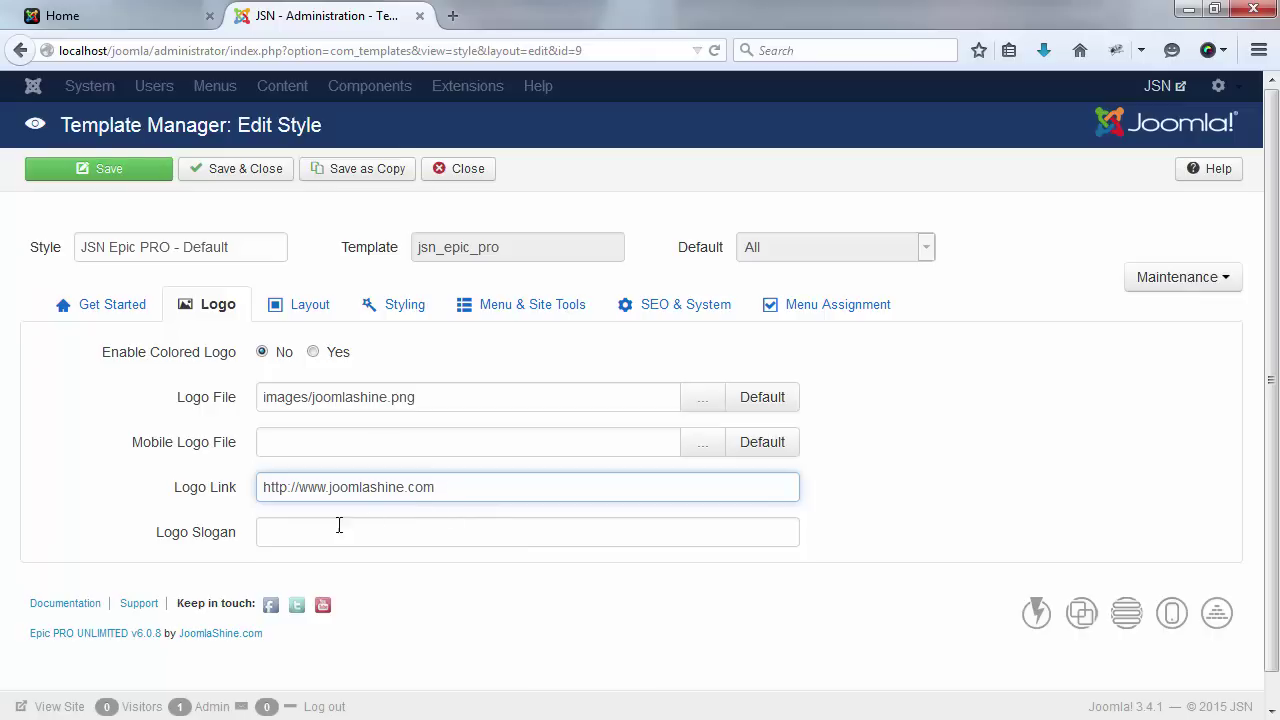
# - Enter Demo as the logo slogan and save the template style
pyautogui.click(283, 535)
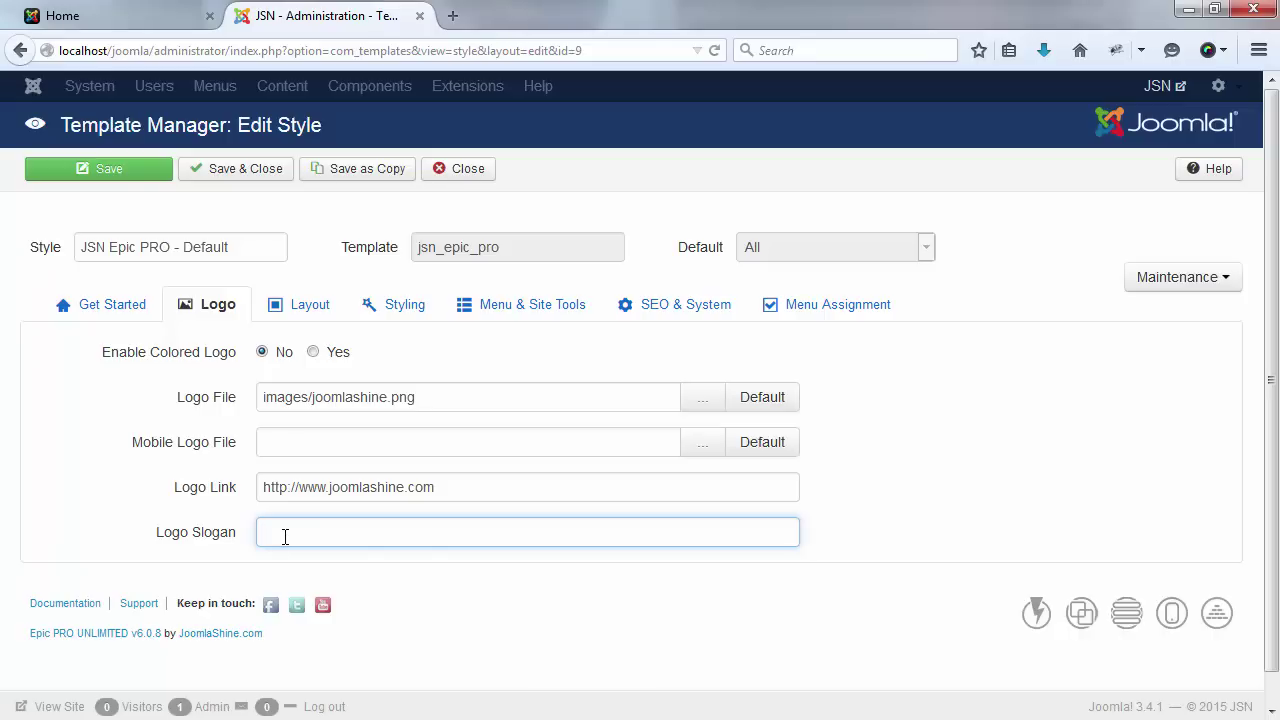
pyautogui.write('Demo')
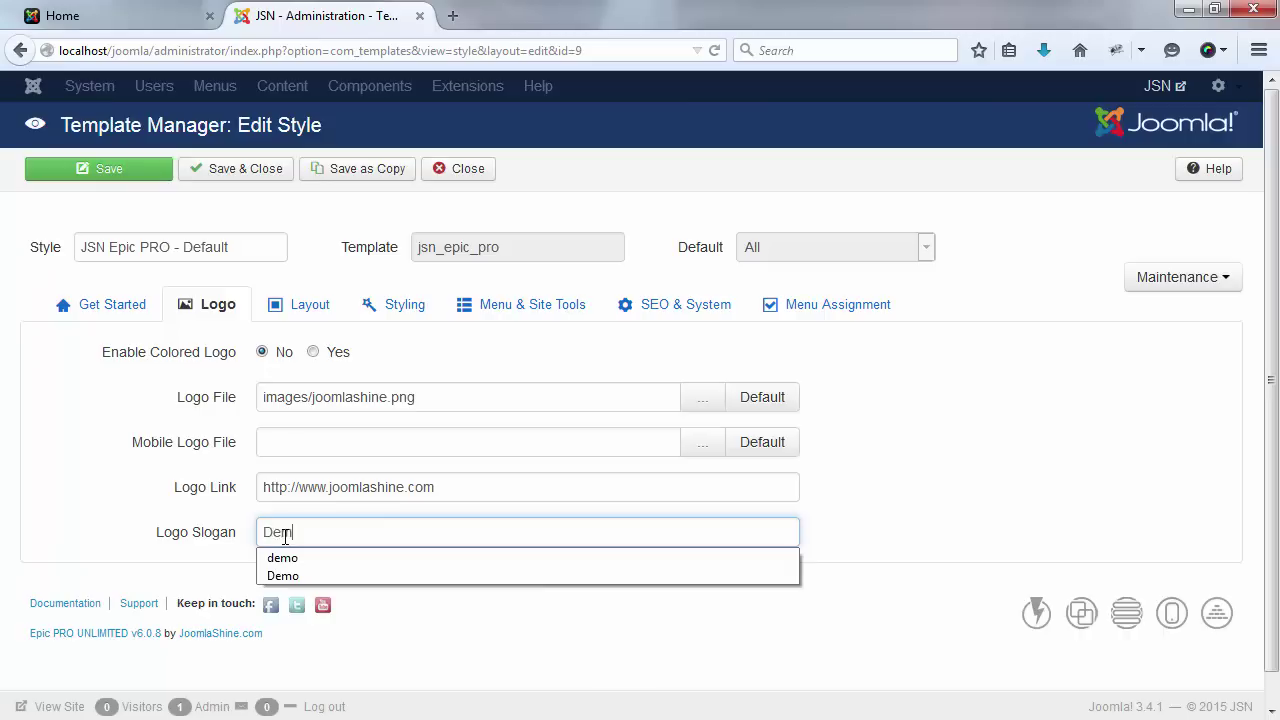
pyautogui.click(116, 179)
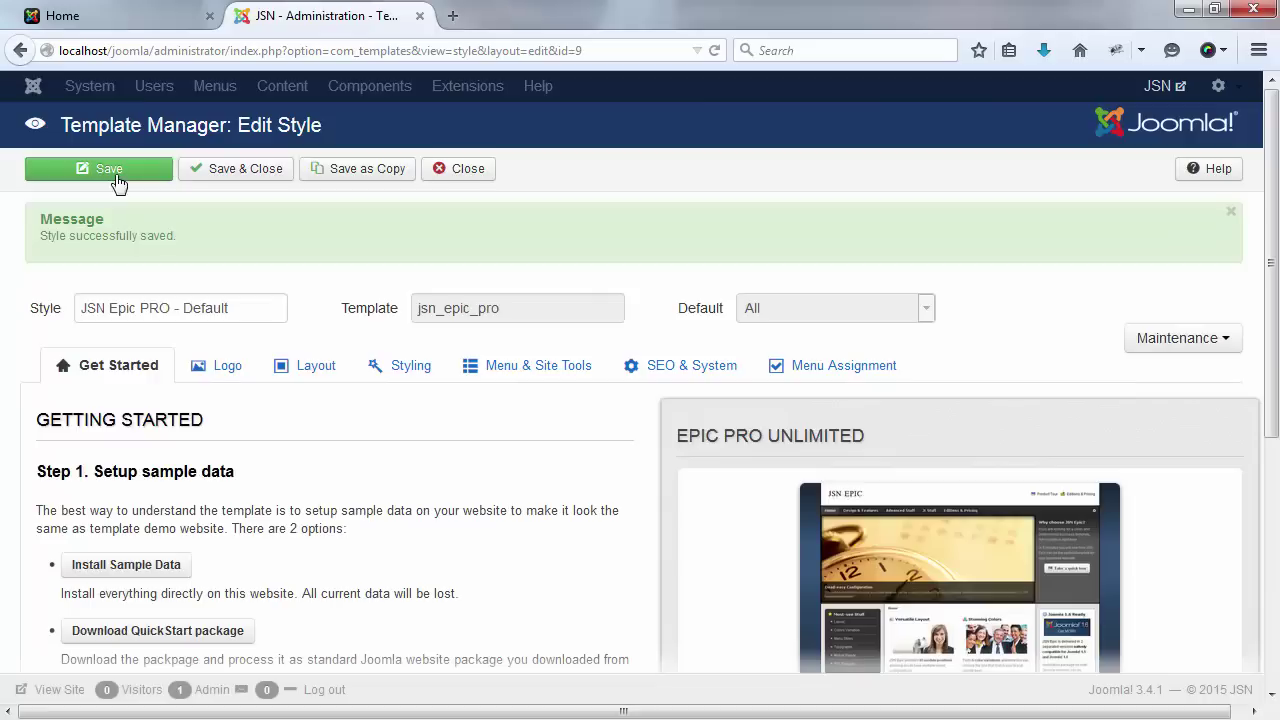
# - Reload the site's home page and follow the header logo's link to check the saved logo settings
pyautogui.click(110, 18)
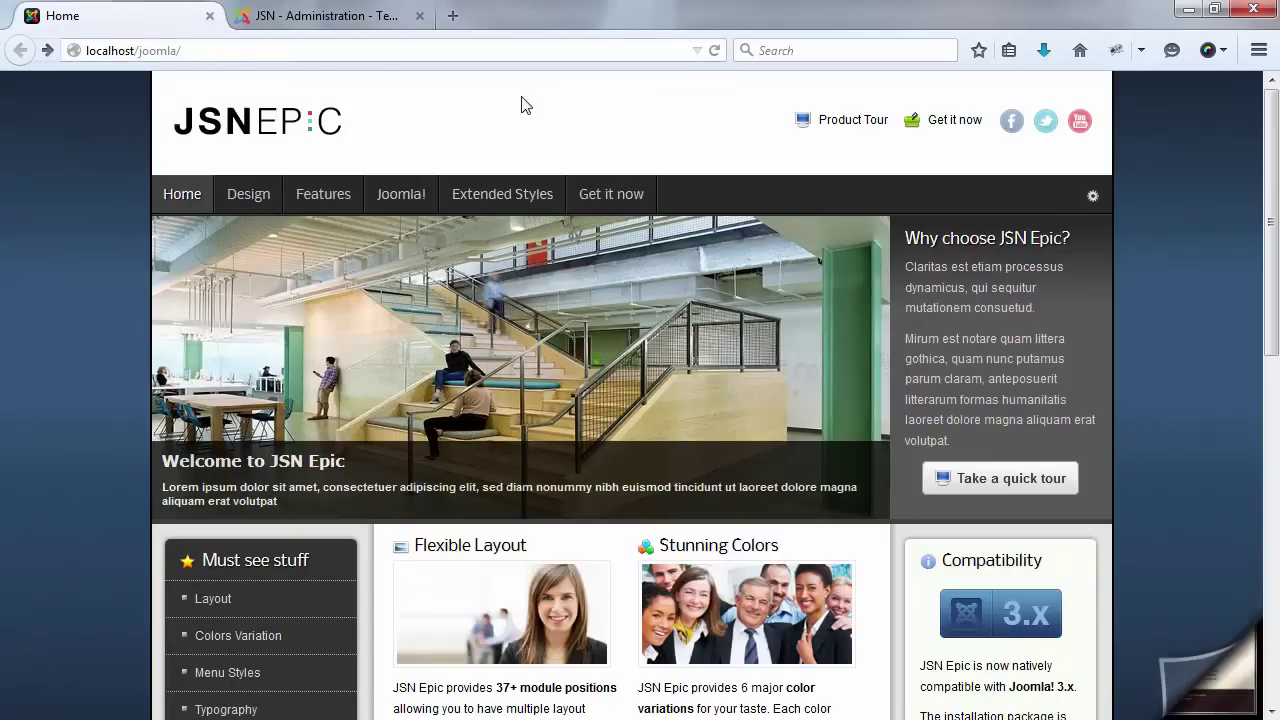
pyautogui.click(714, 51)
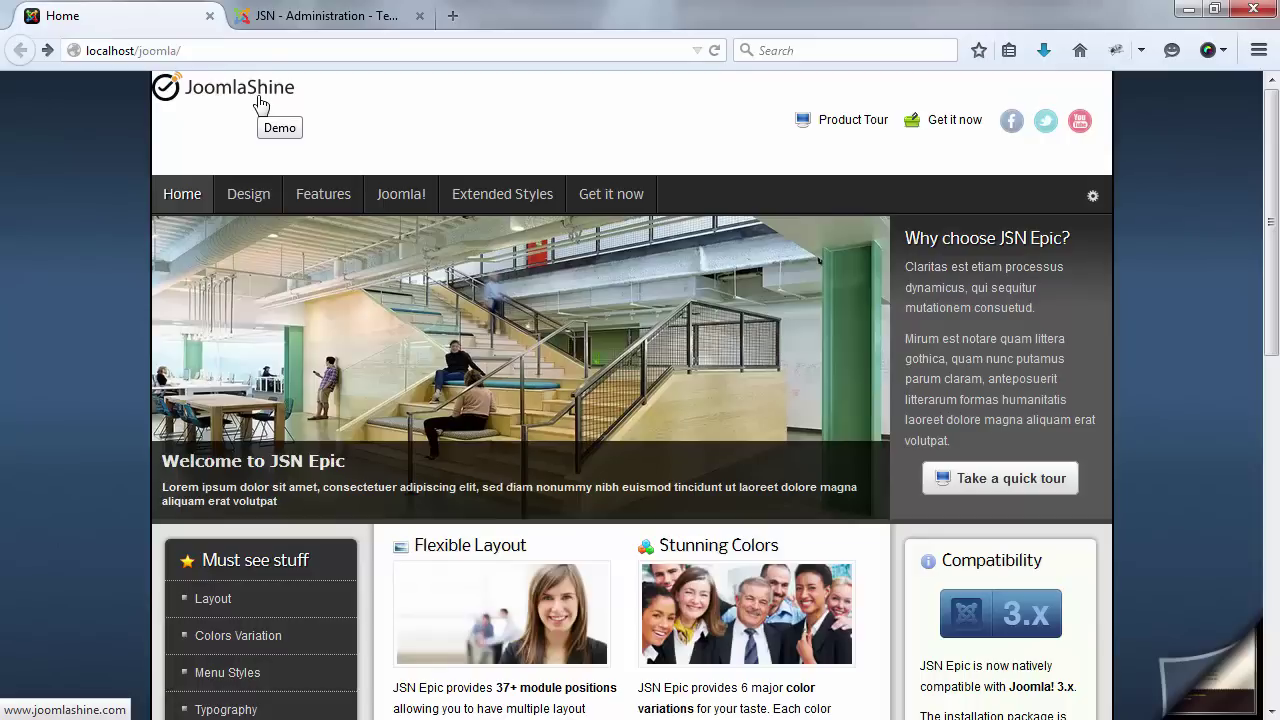
pyautogui.click(260, 104)
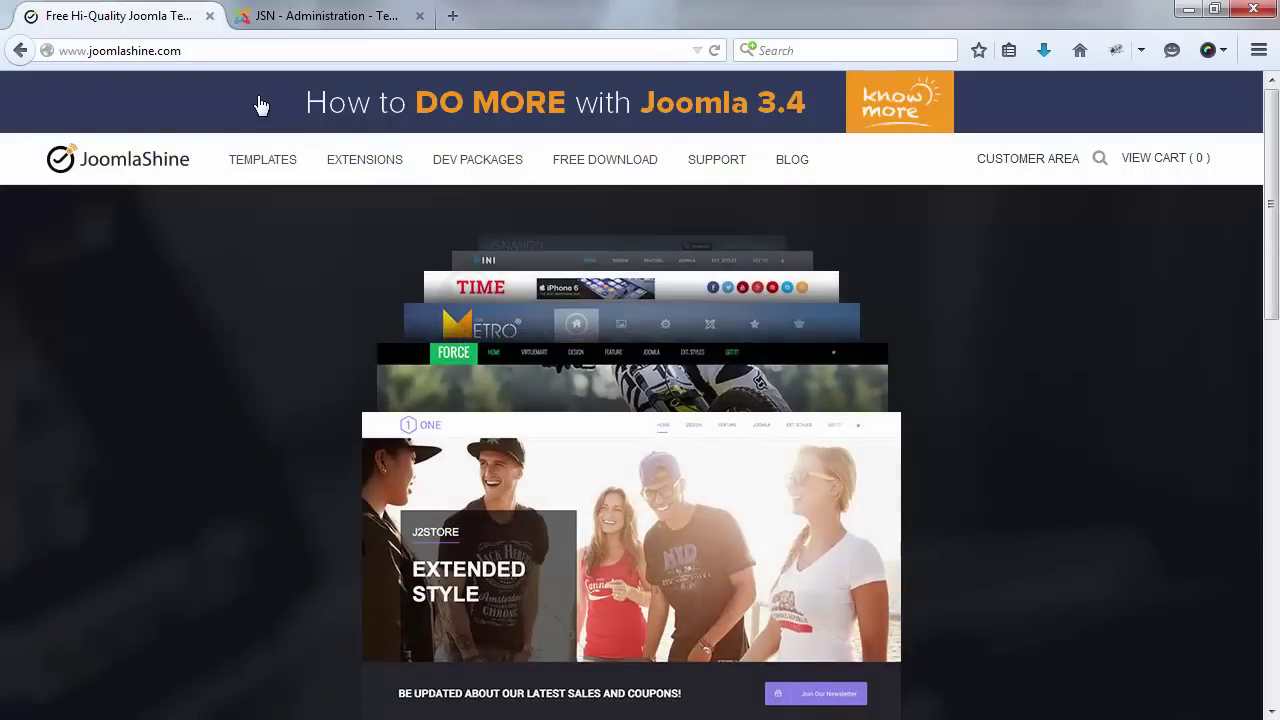
# - Return to the style's logo settings, check the folder path of logo-m.png, and view the image picker for the mobile logo file
pyautogui.click(320, 18)
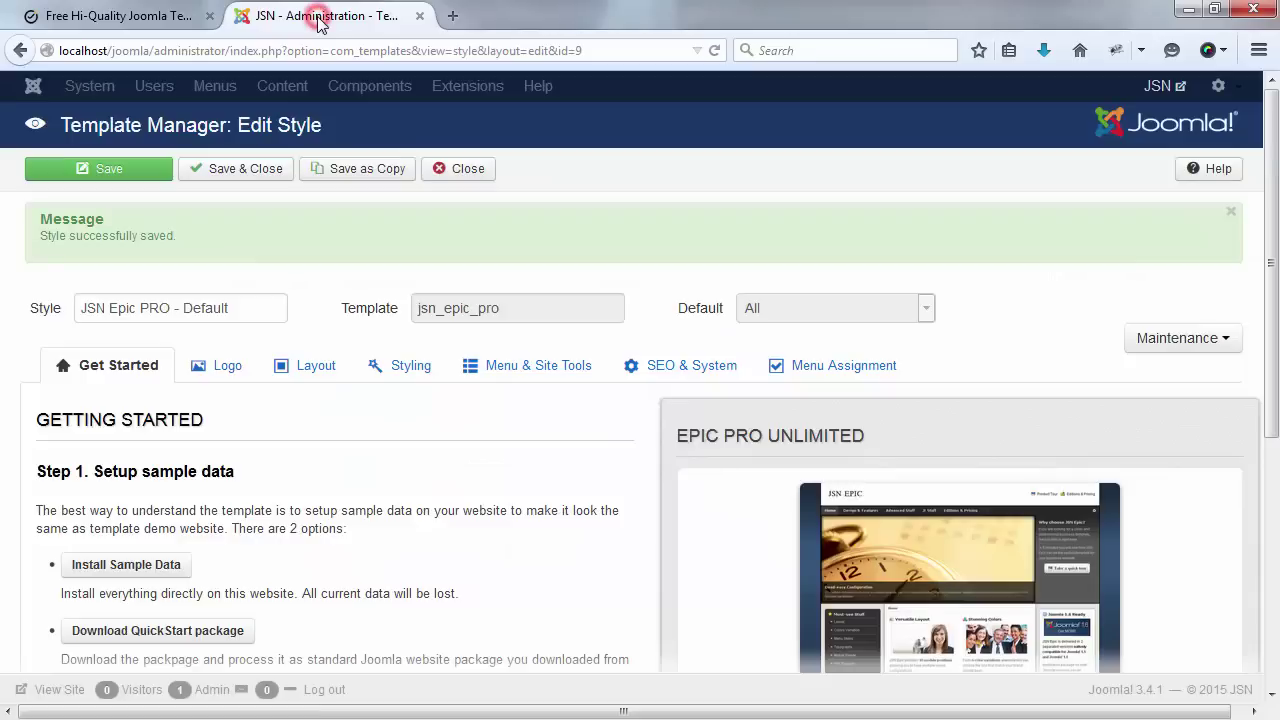
pyautogui.click(222, 367)
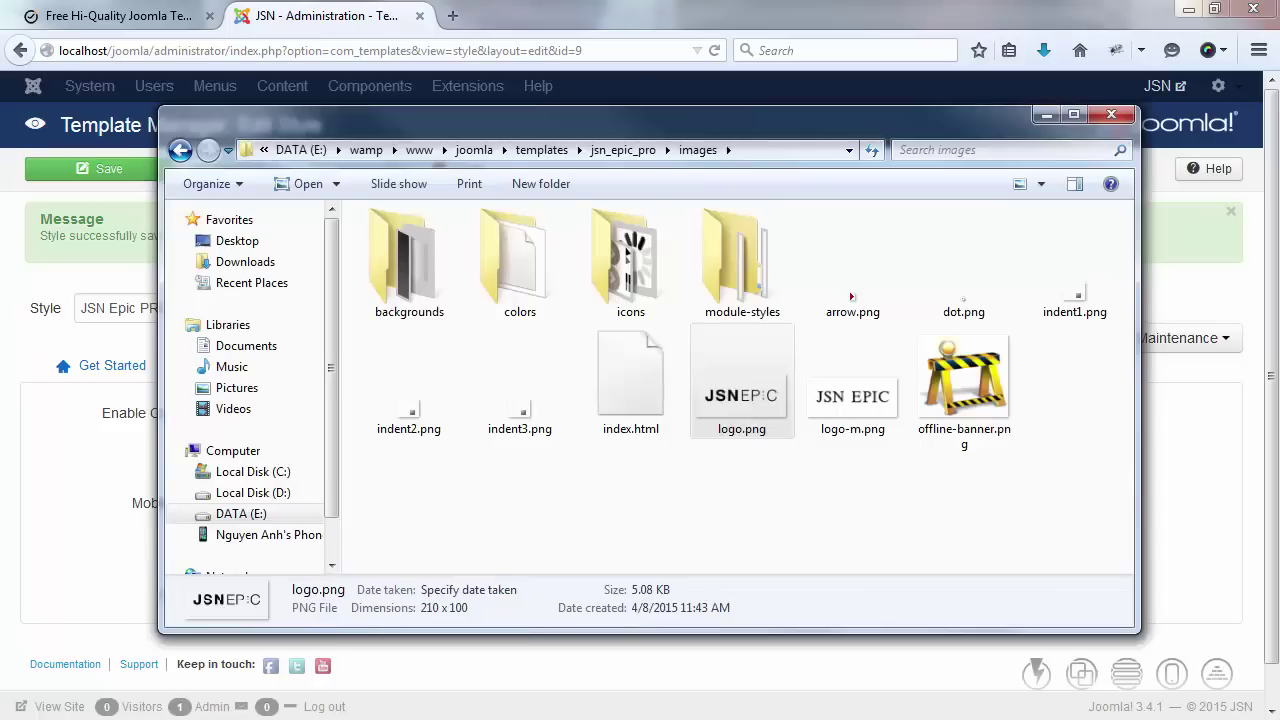
pyautogui.click(875, 412)
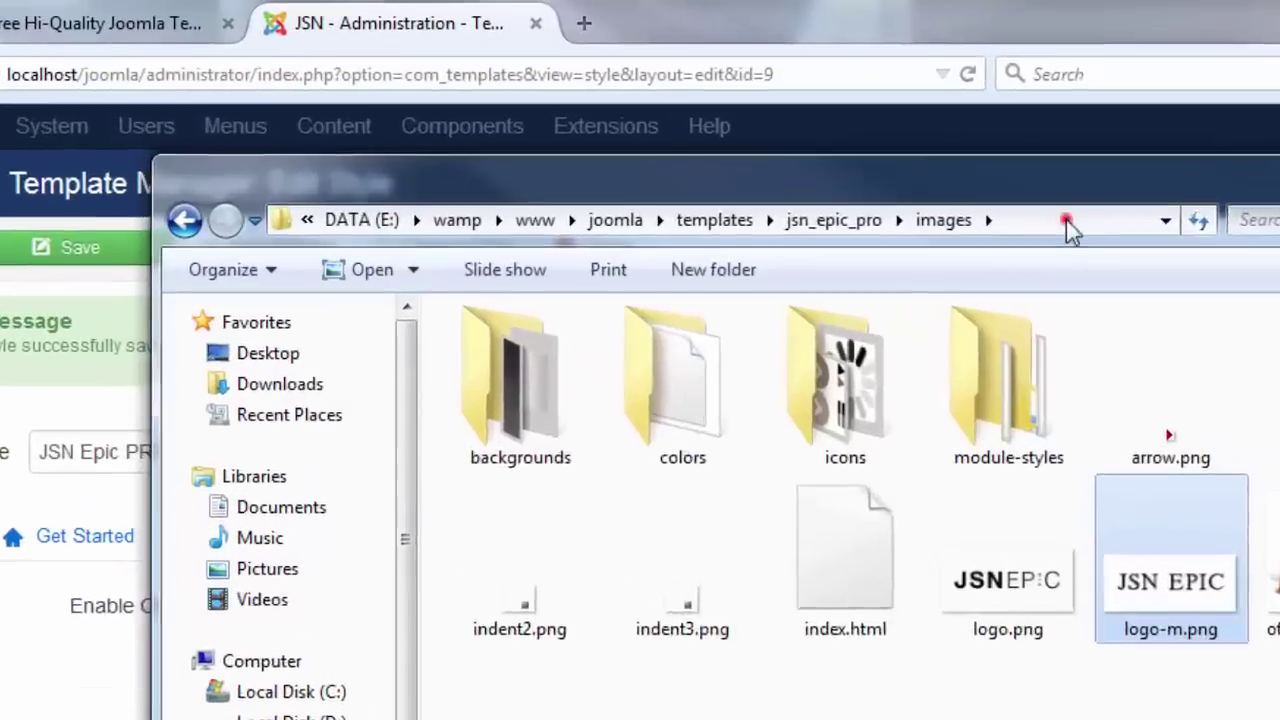
pyautogui.click(755, 150)
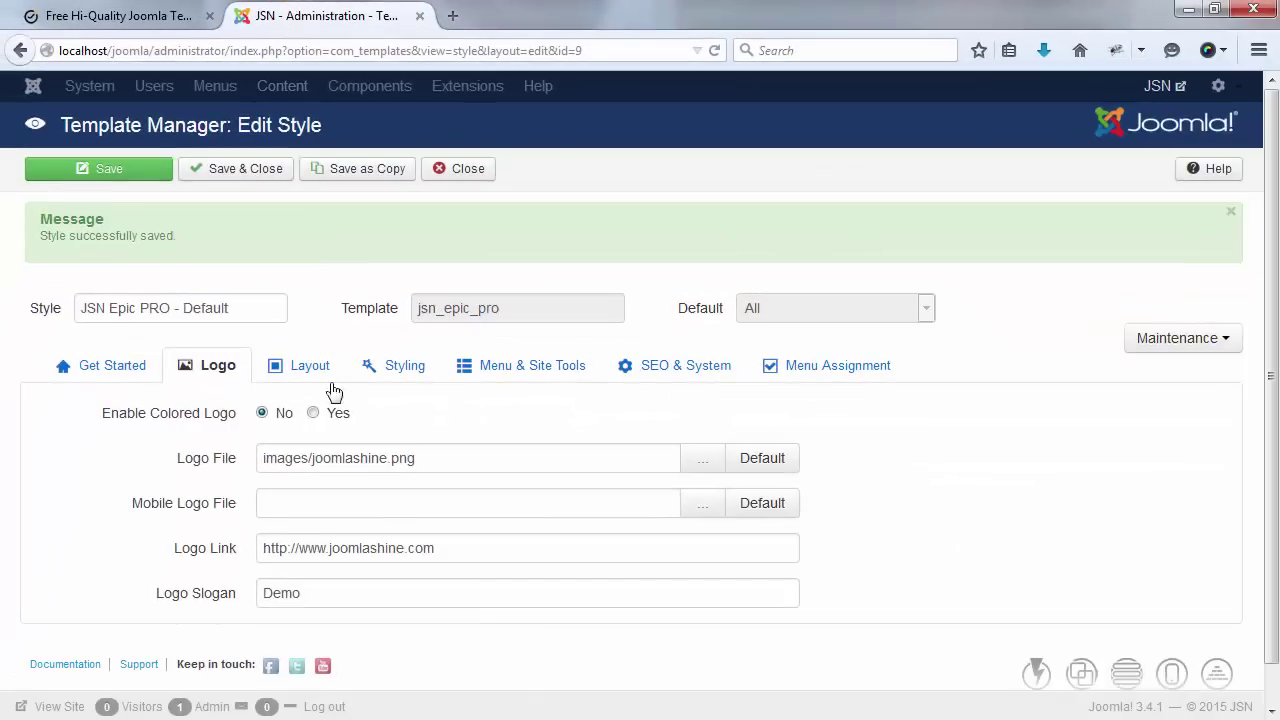
pyautogui.click(702, 503)
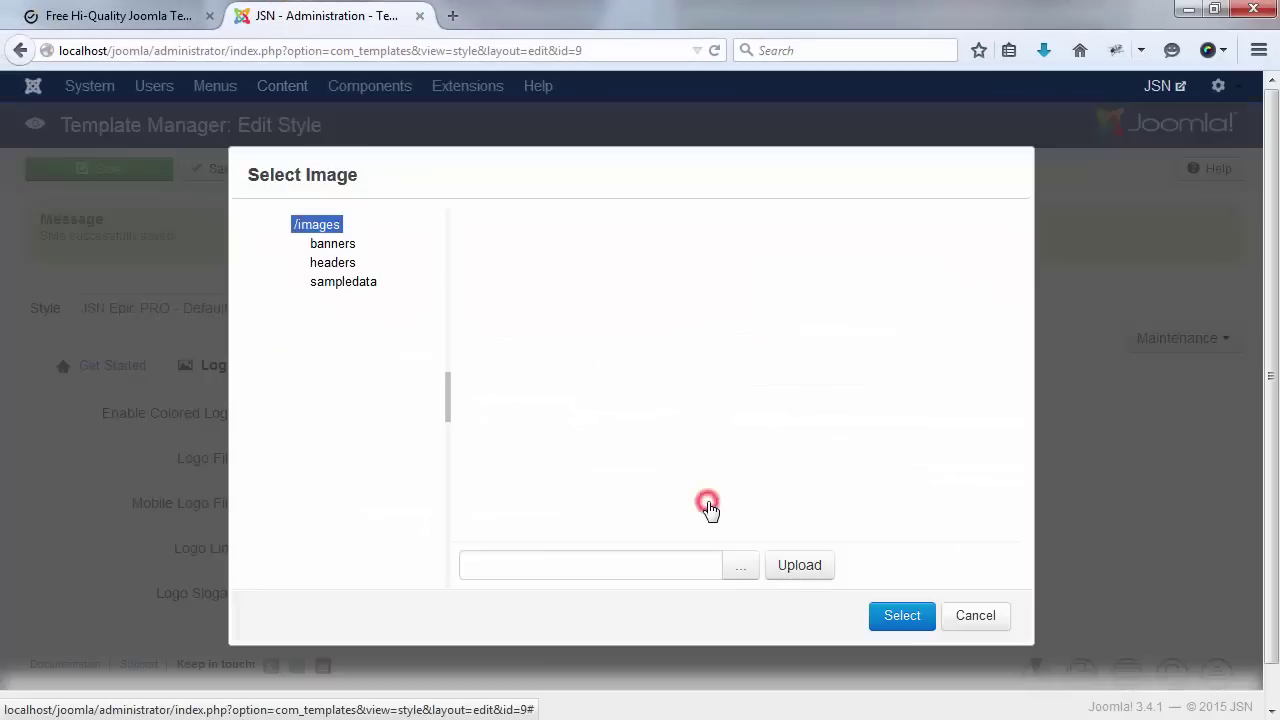
pyautogui.click(978, 617)
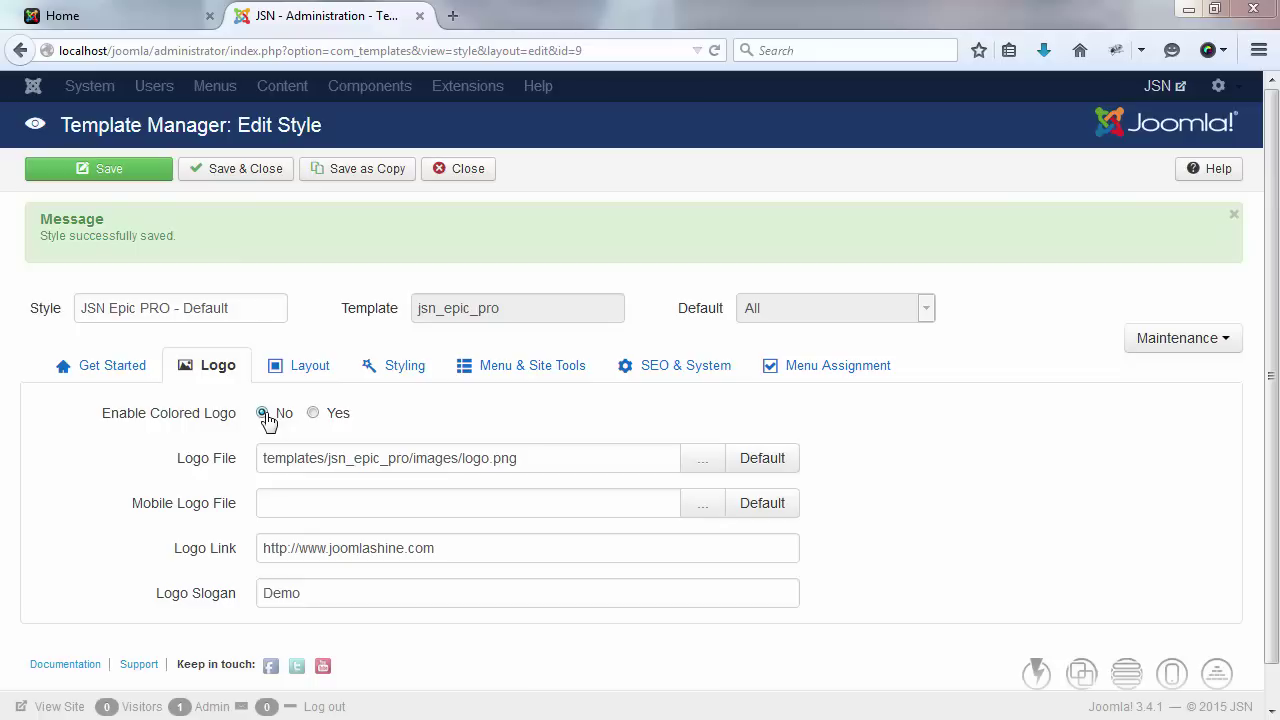
# - Reload the site's home page and switch its colour variation to orange
pyautogui.click(112, 18)
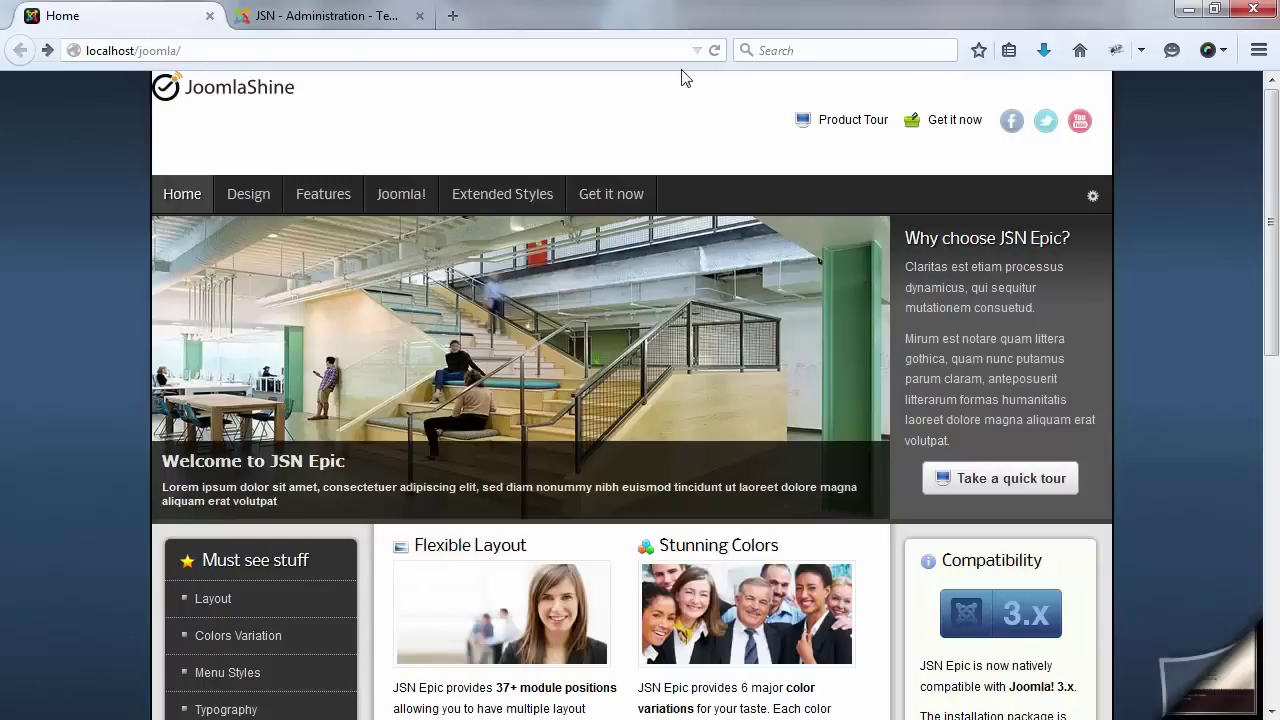
pyautogui.click(714, 50)
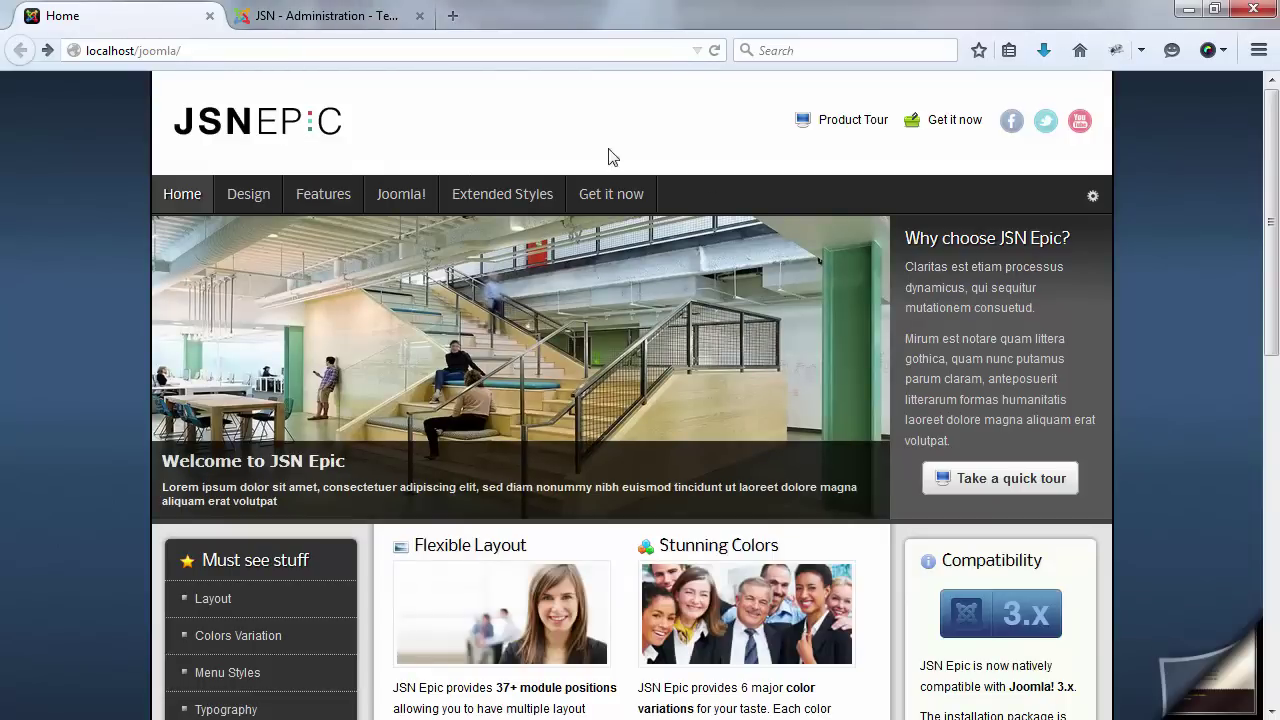
pyautogui.moveTo(1093, 196)
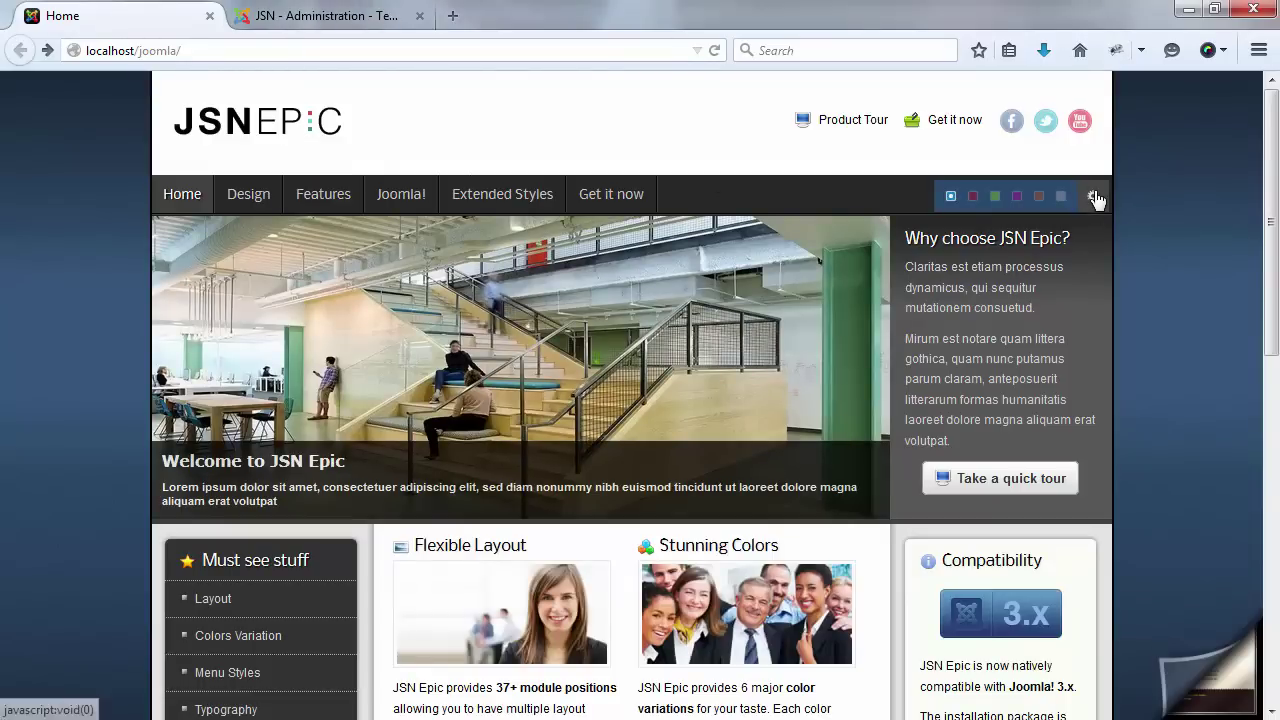
pyautogui.click(1038, 197)
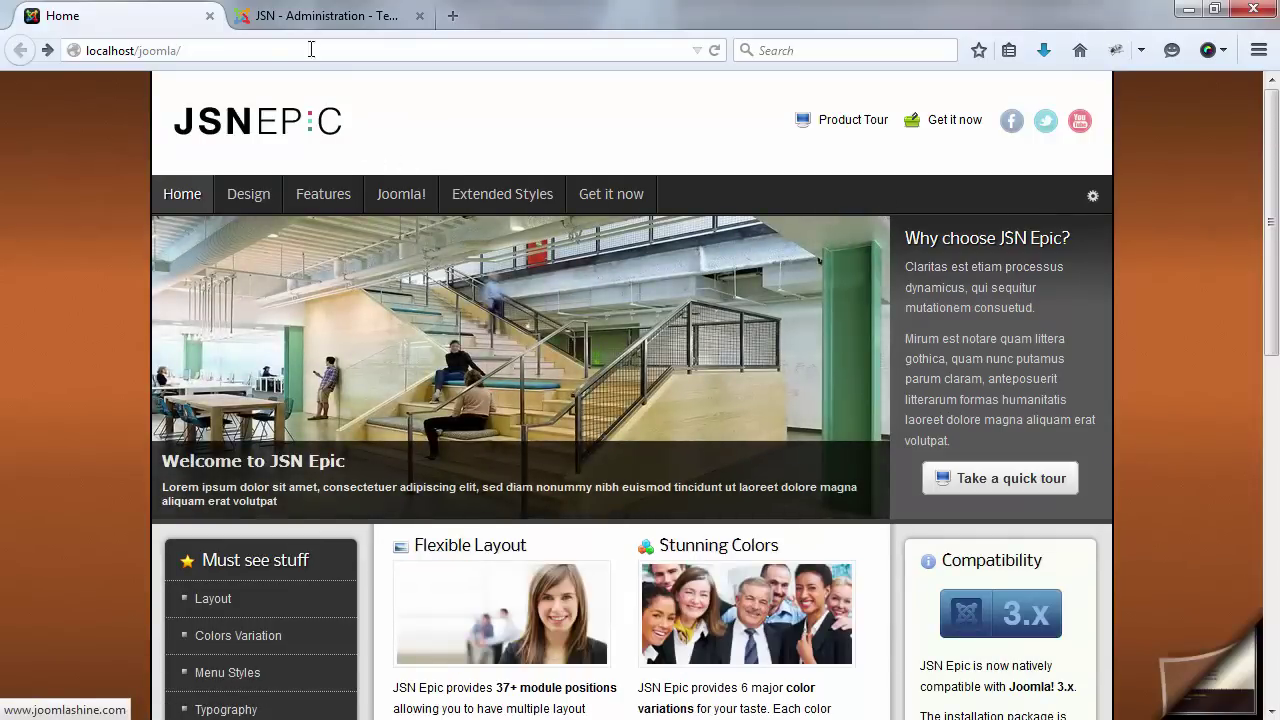
# - Enable the colored logo in the template style and save the style
pyautogui.click(323, 17)
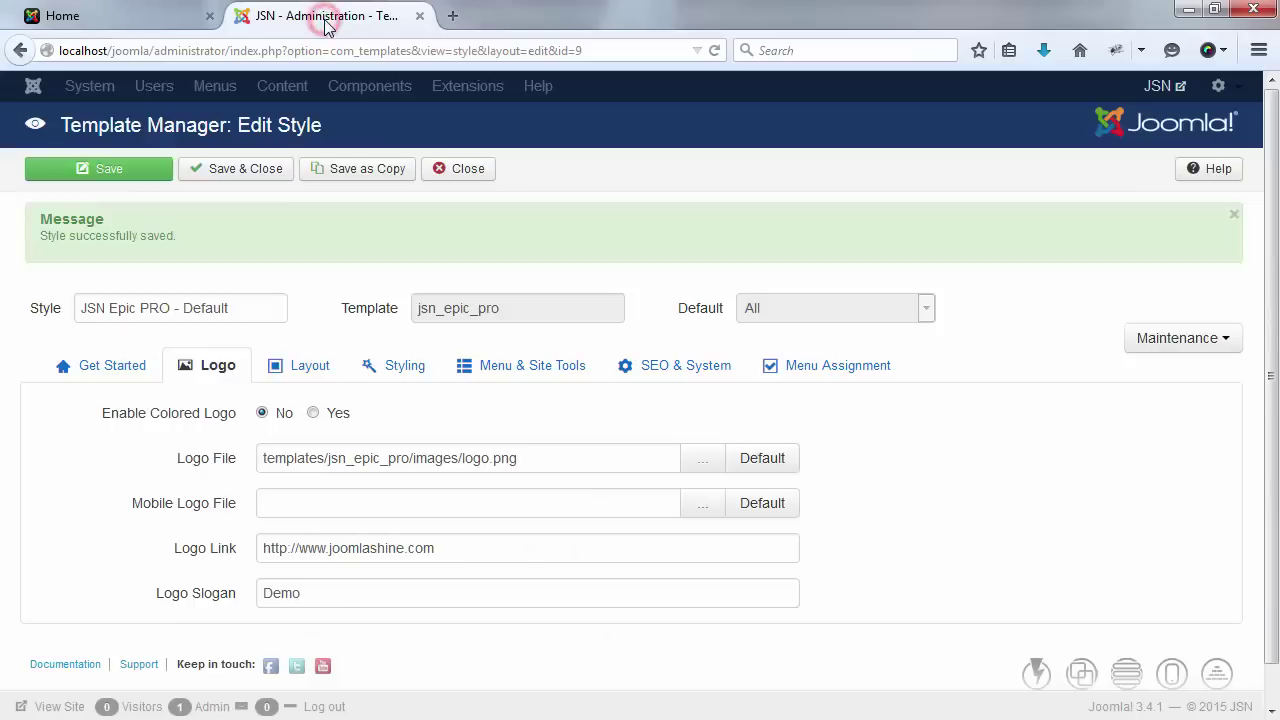
pyautogui.click(313, 413)
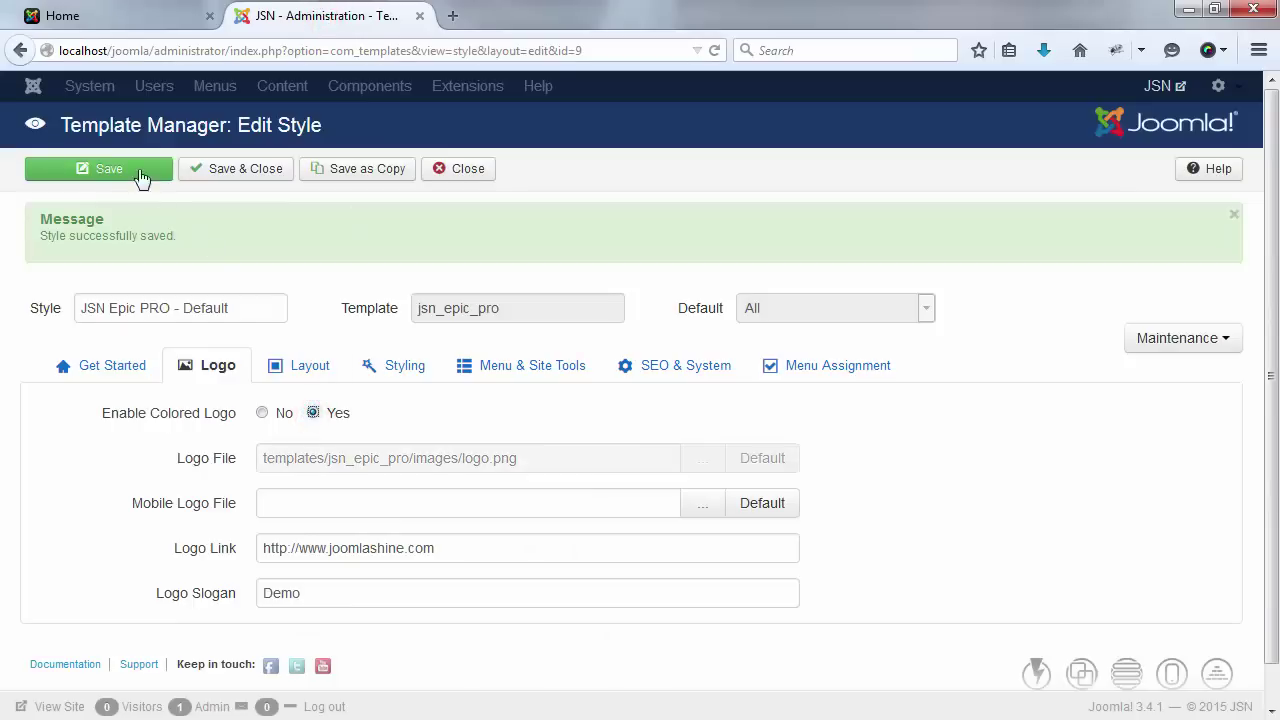
pyautogui.click(103, 170)
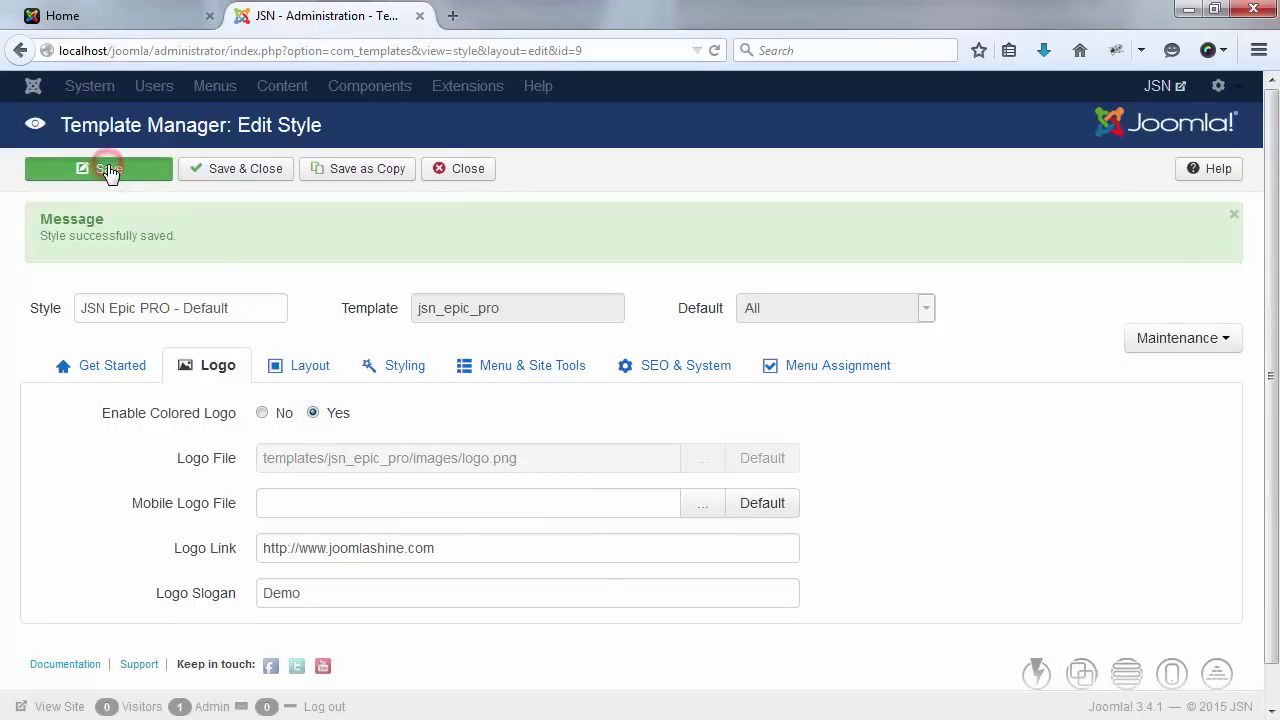
# - Reload the site's home page to check the colored logo and switch the colour variation to blue
pyautogui.click(108, 18)
pyautogui.click(714, 51)
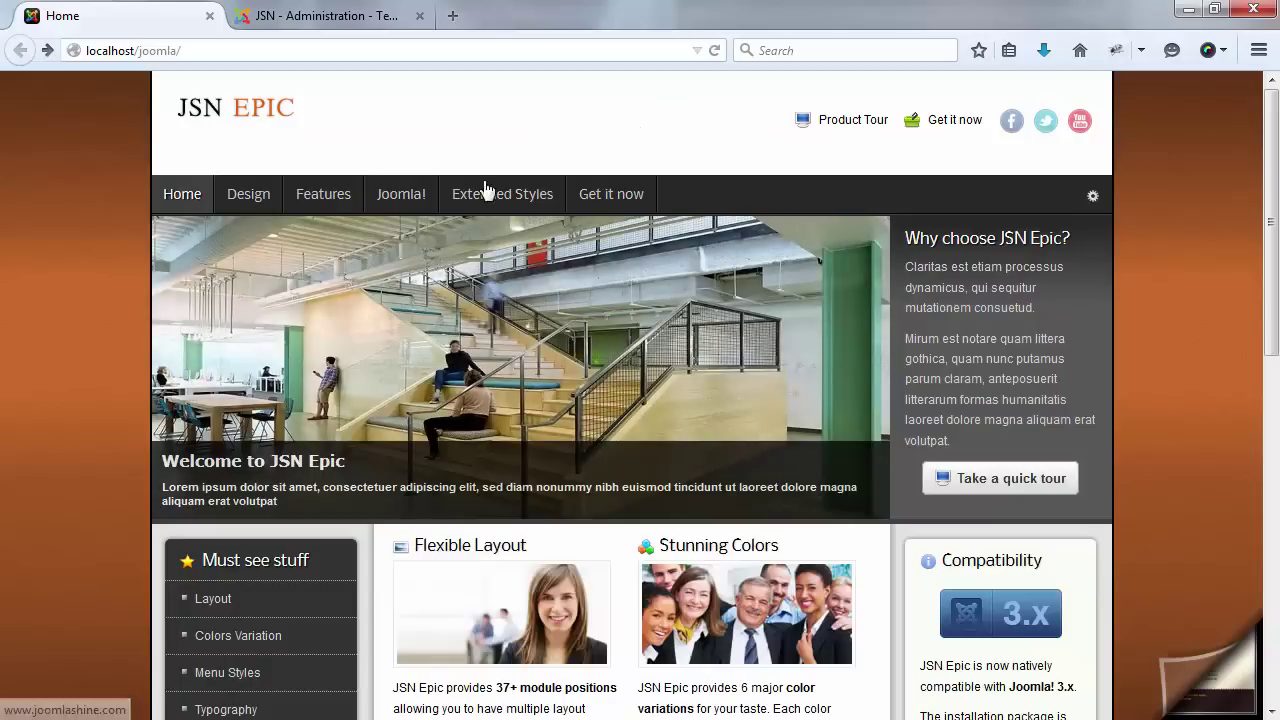
pyautogui.moveTo(1098, 198)
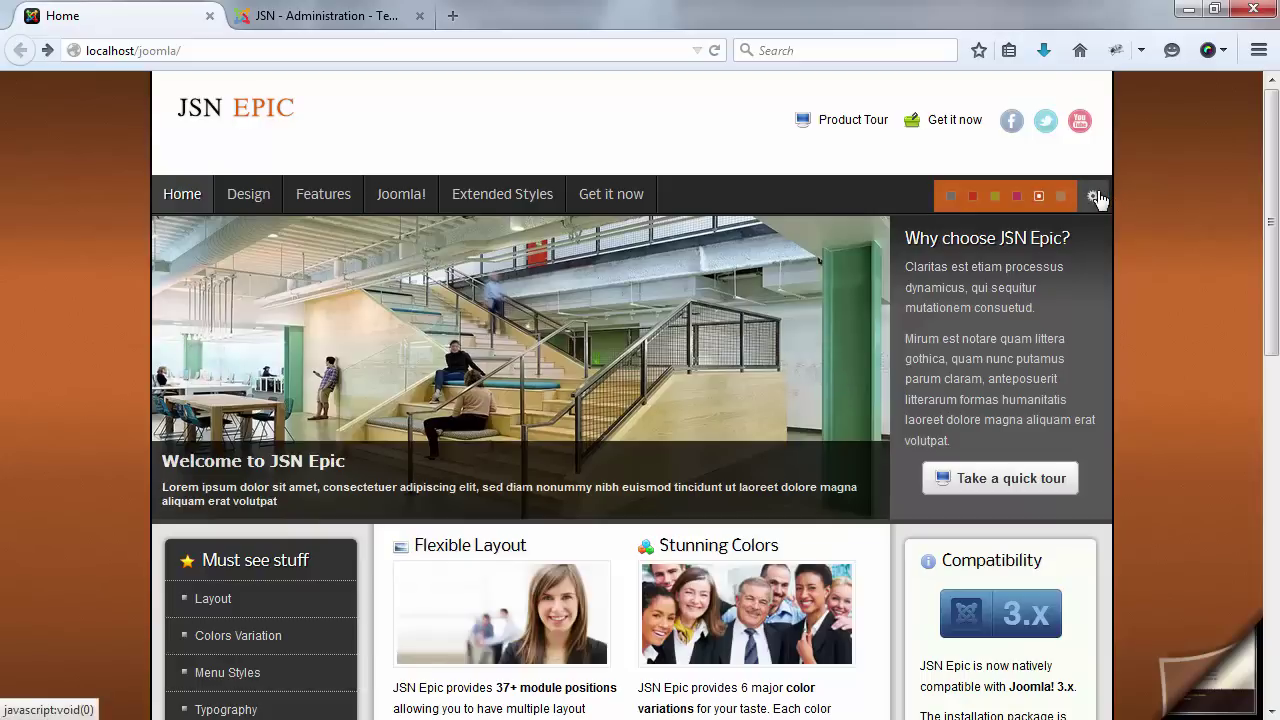
pyautogui.click(952, 198)
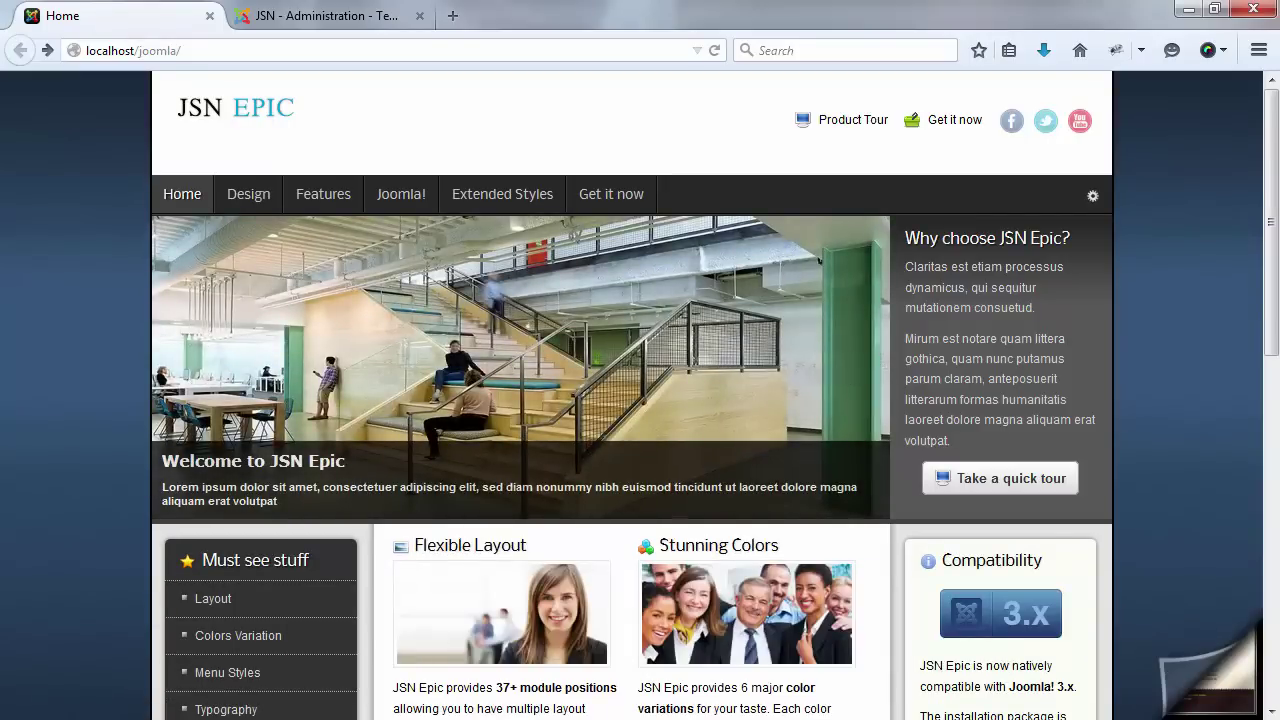
# - Open the red folder inside the template's images\colors folder in the file explorer and reveal its full path
pyautogui.hotkey('alt', 'Tab')
pyautogui.doubleClick(545, 278)
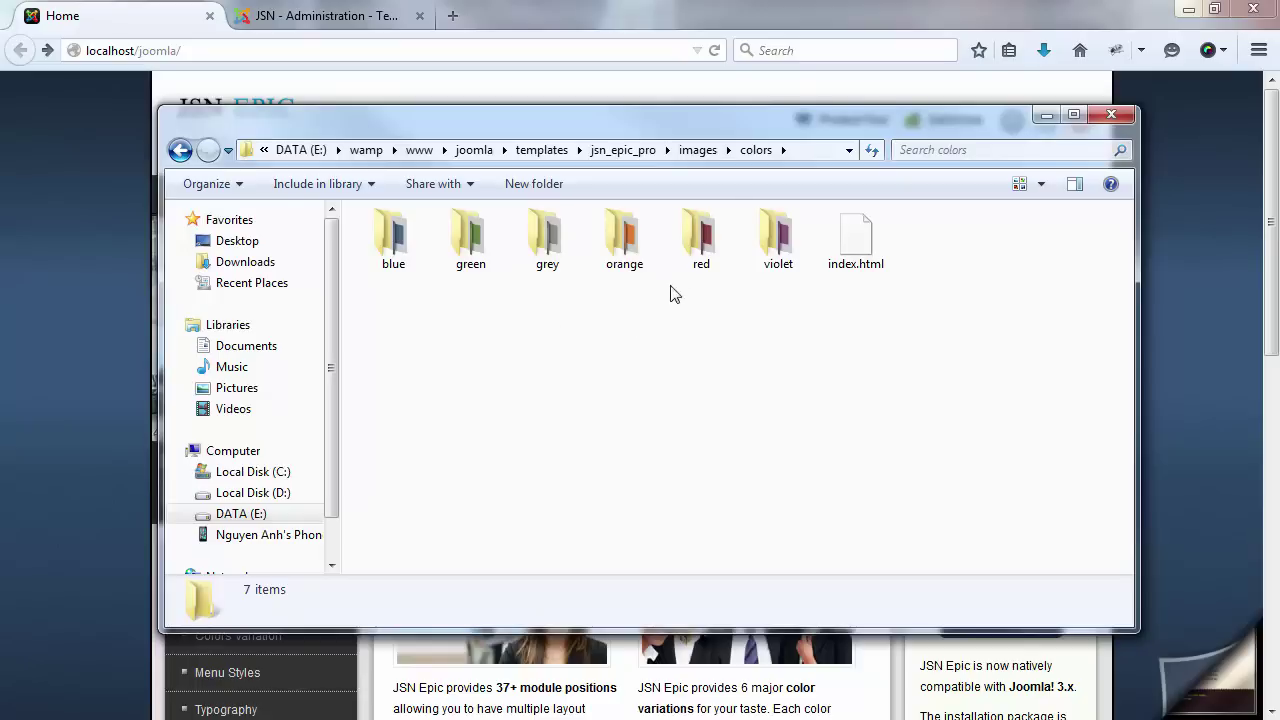
pyautogui.doubleClick(697, 240)
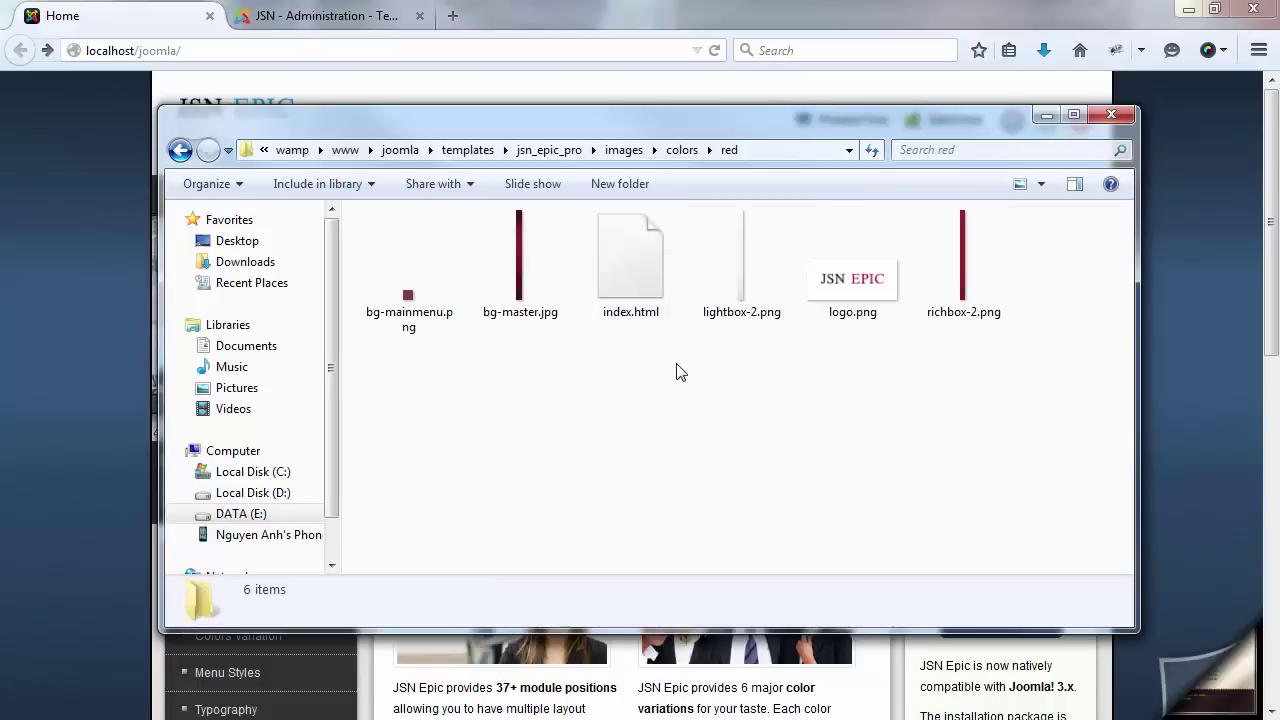
pyautogui.click(789, 150)
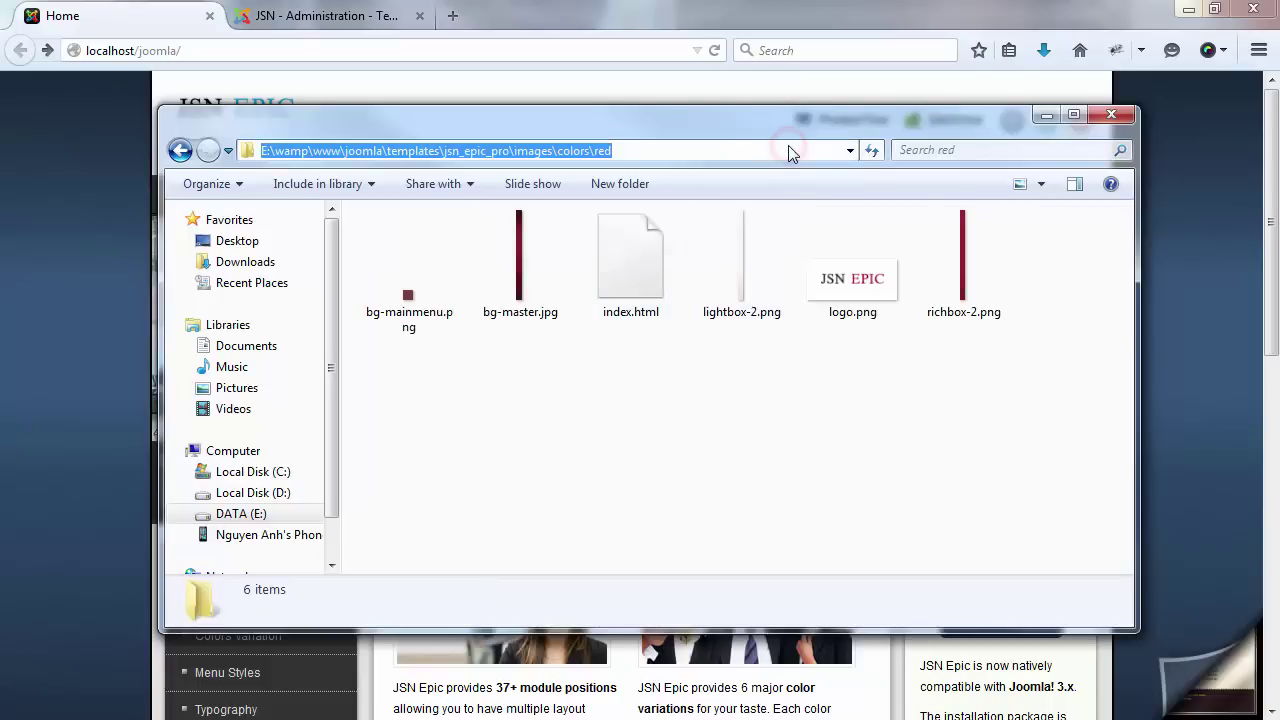